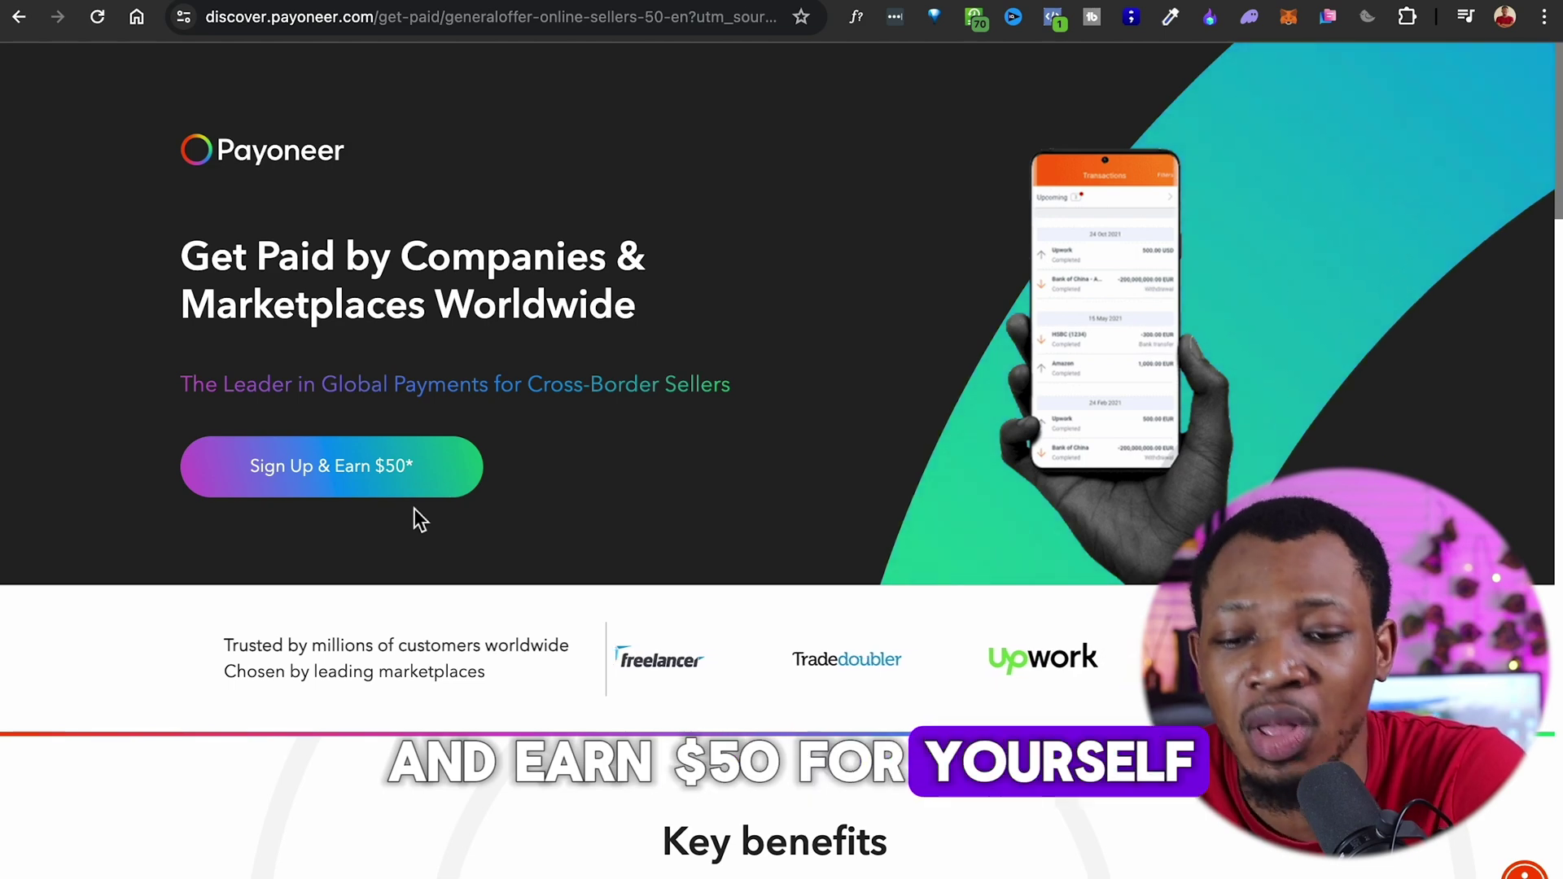
Step: Scroll through the Payoneer landing page and start the 'Sign Up & Earn $50*' registration
scroll(451, 573, down, 2)
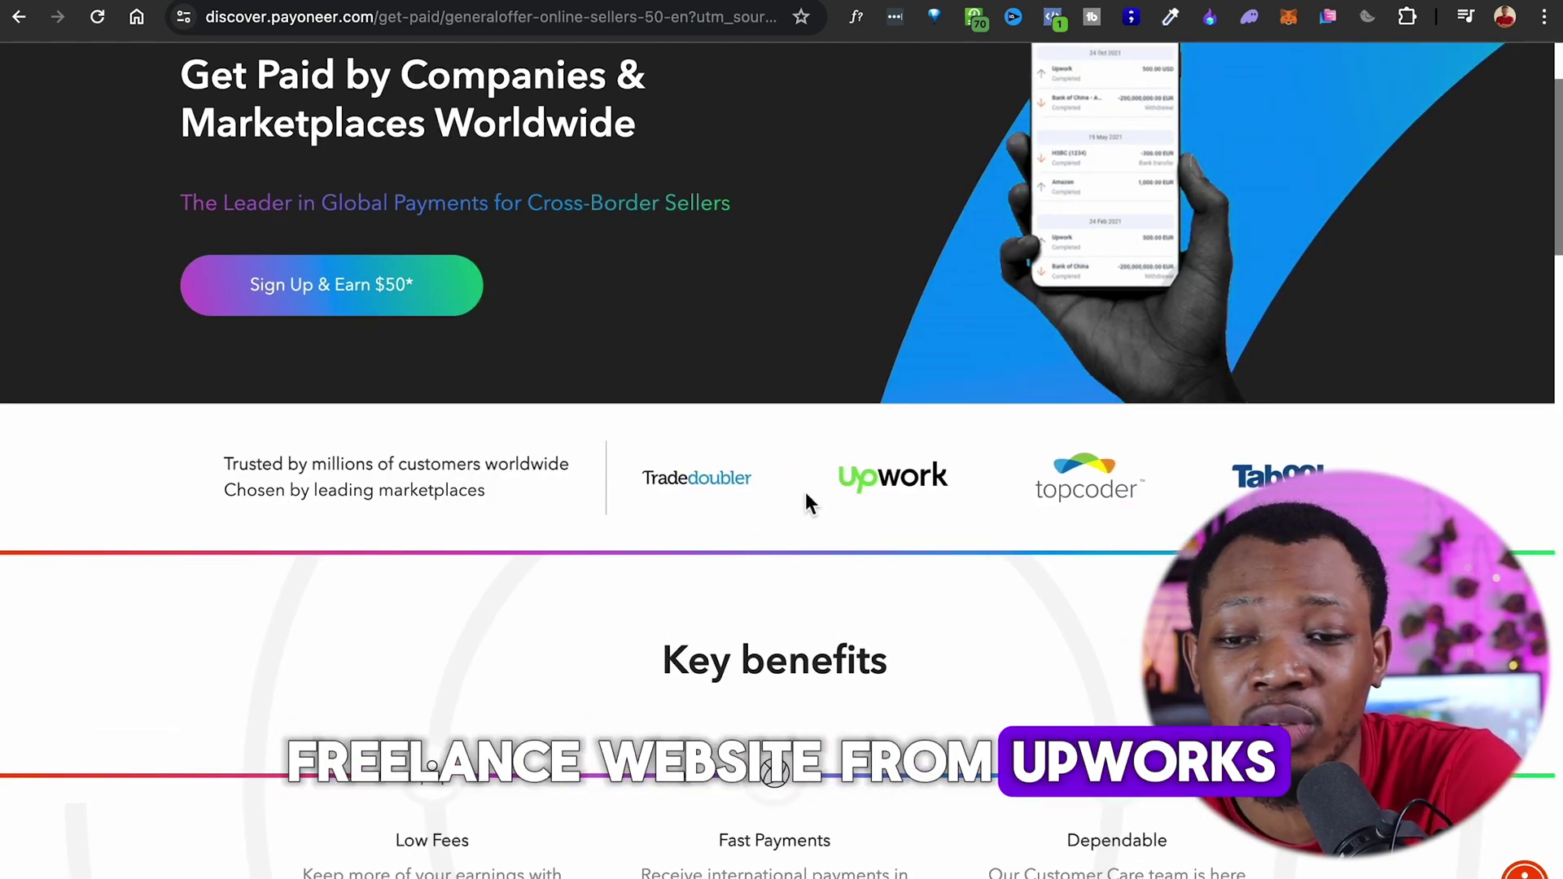
scroll(982, 602, down, 6)
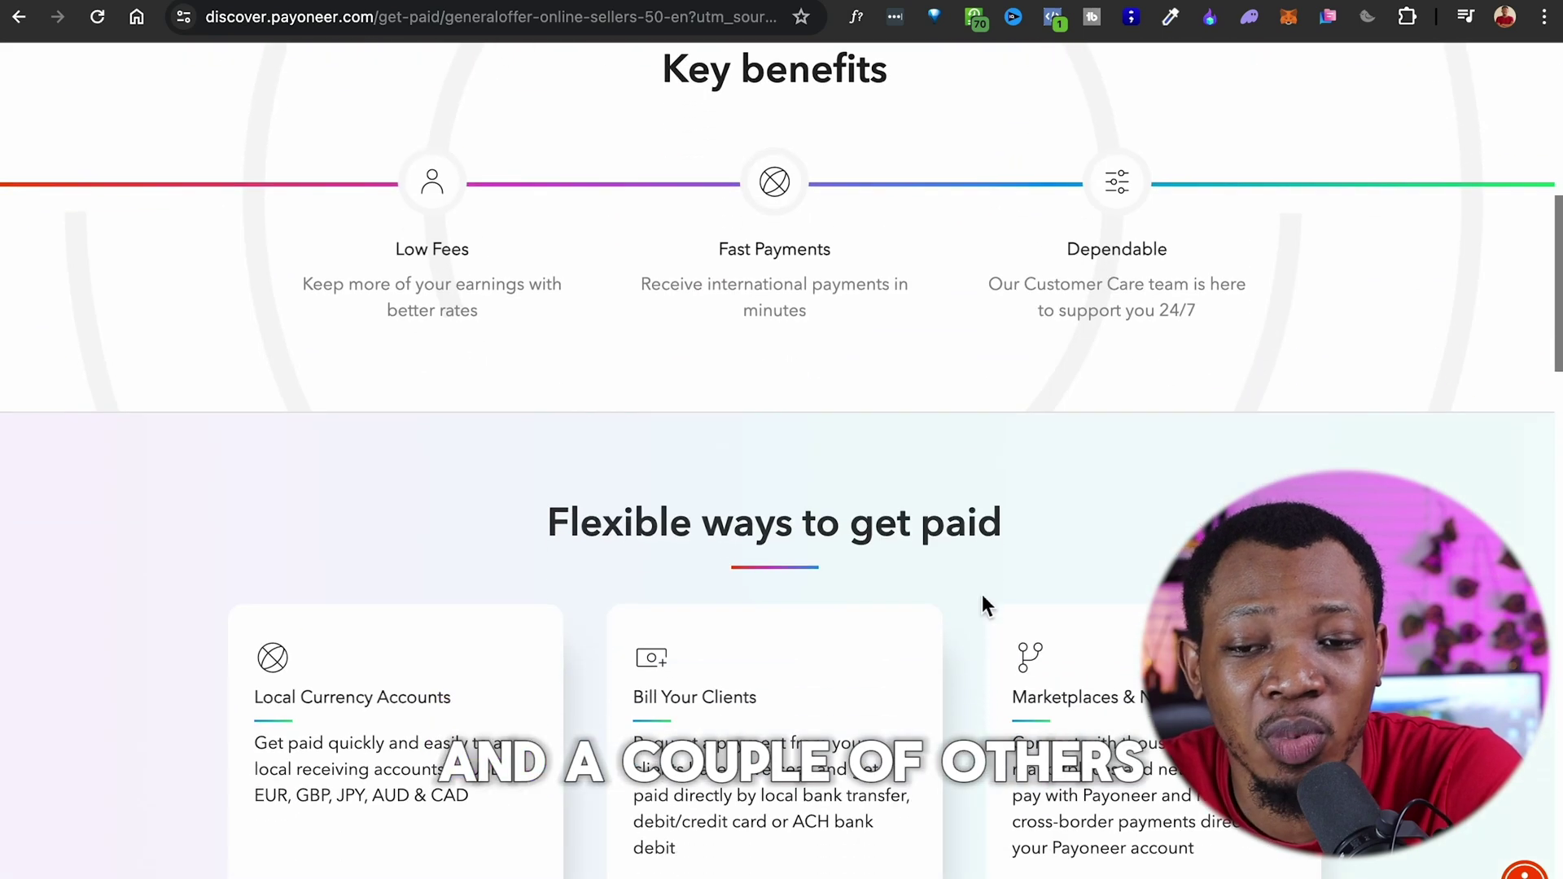
scroll(982, 602, down, 2)
scroll(982, 602, up, 15)
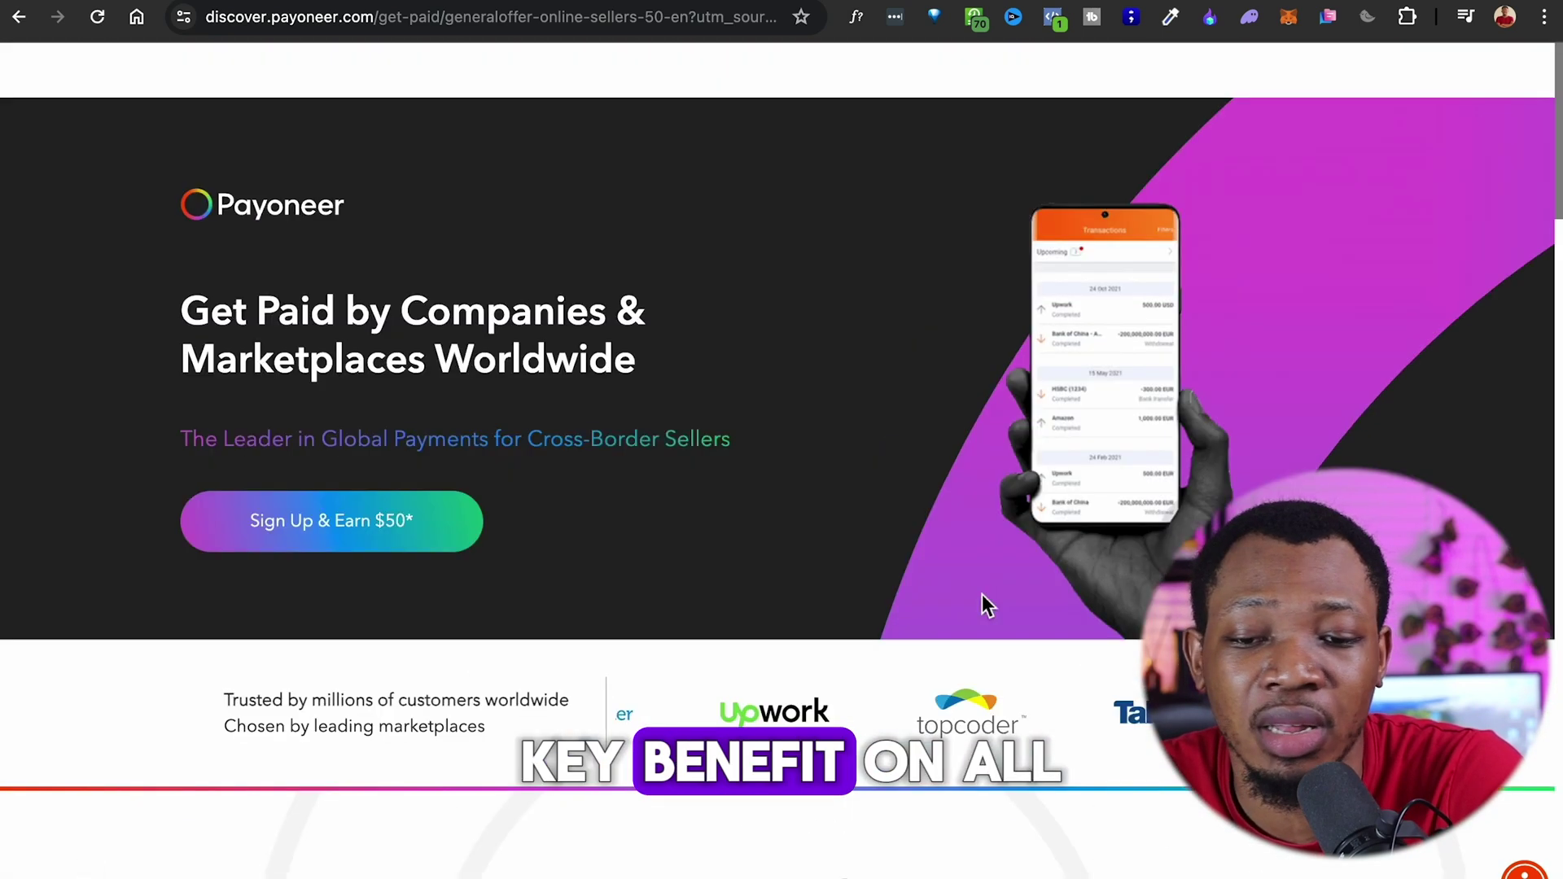
scroll(981, 606, down, 1)
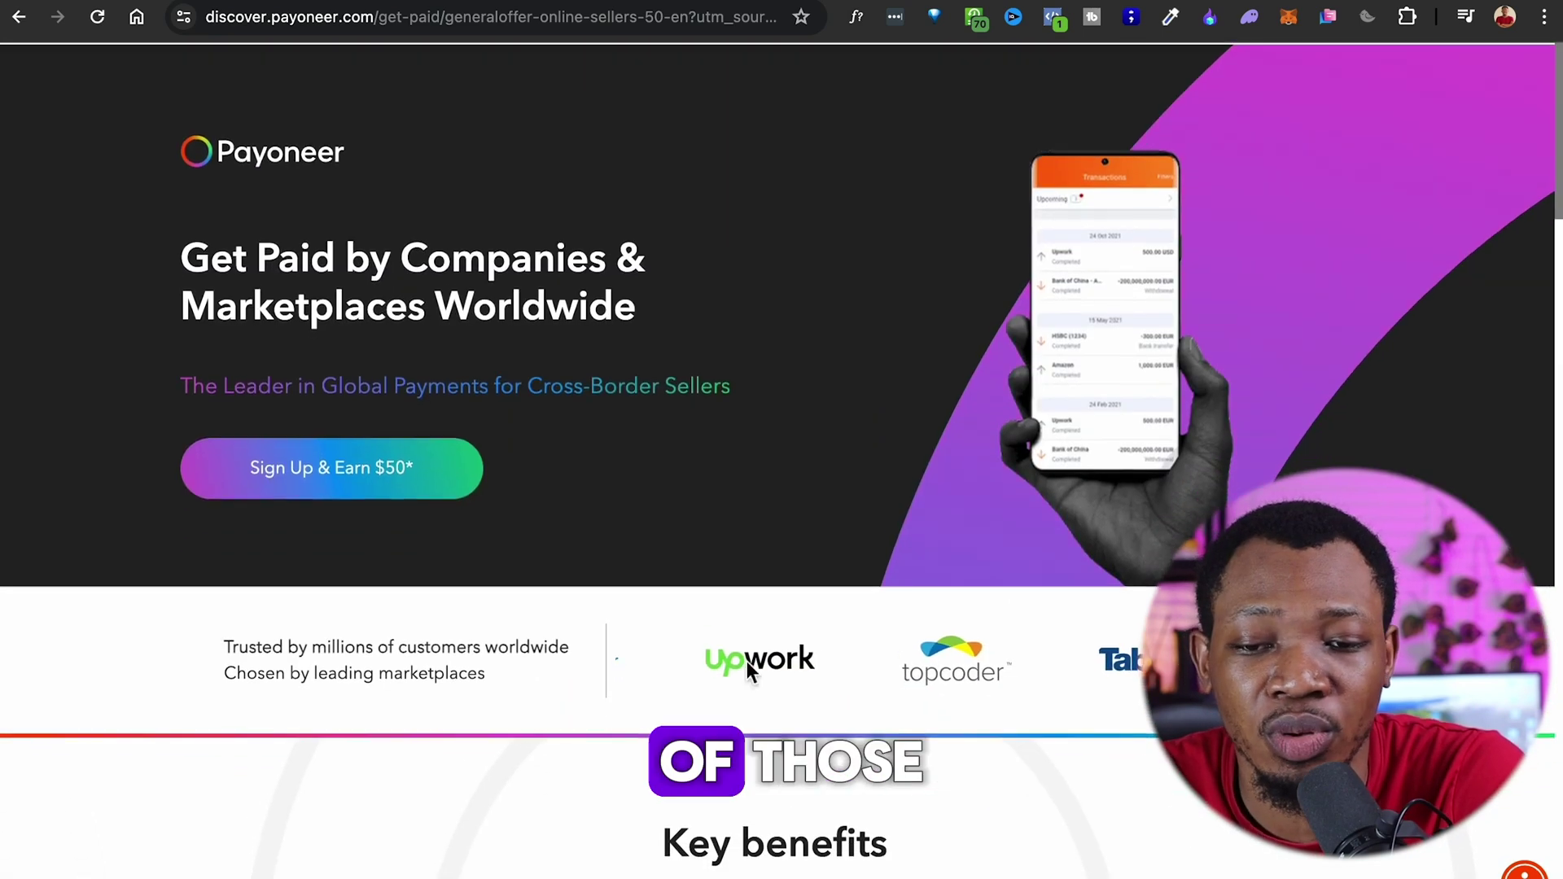
click(368, 484)
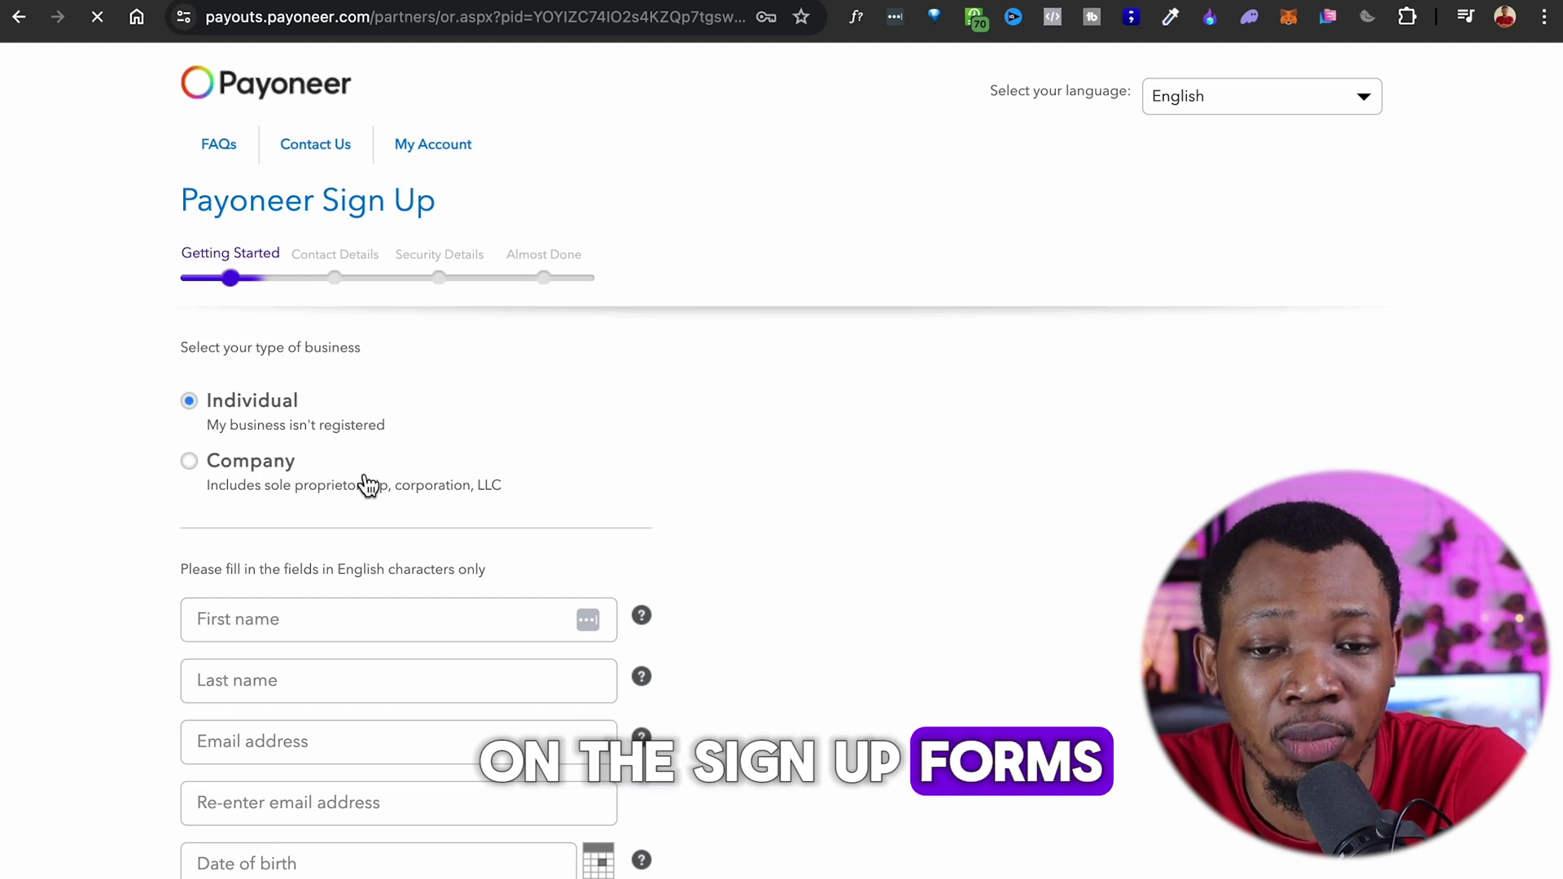
Step: Enter the individual's first name and last name on the Getting Started form
scroll(212, 464, down, 3)
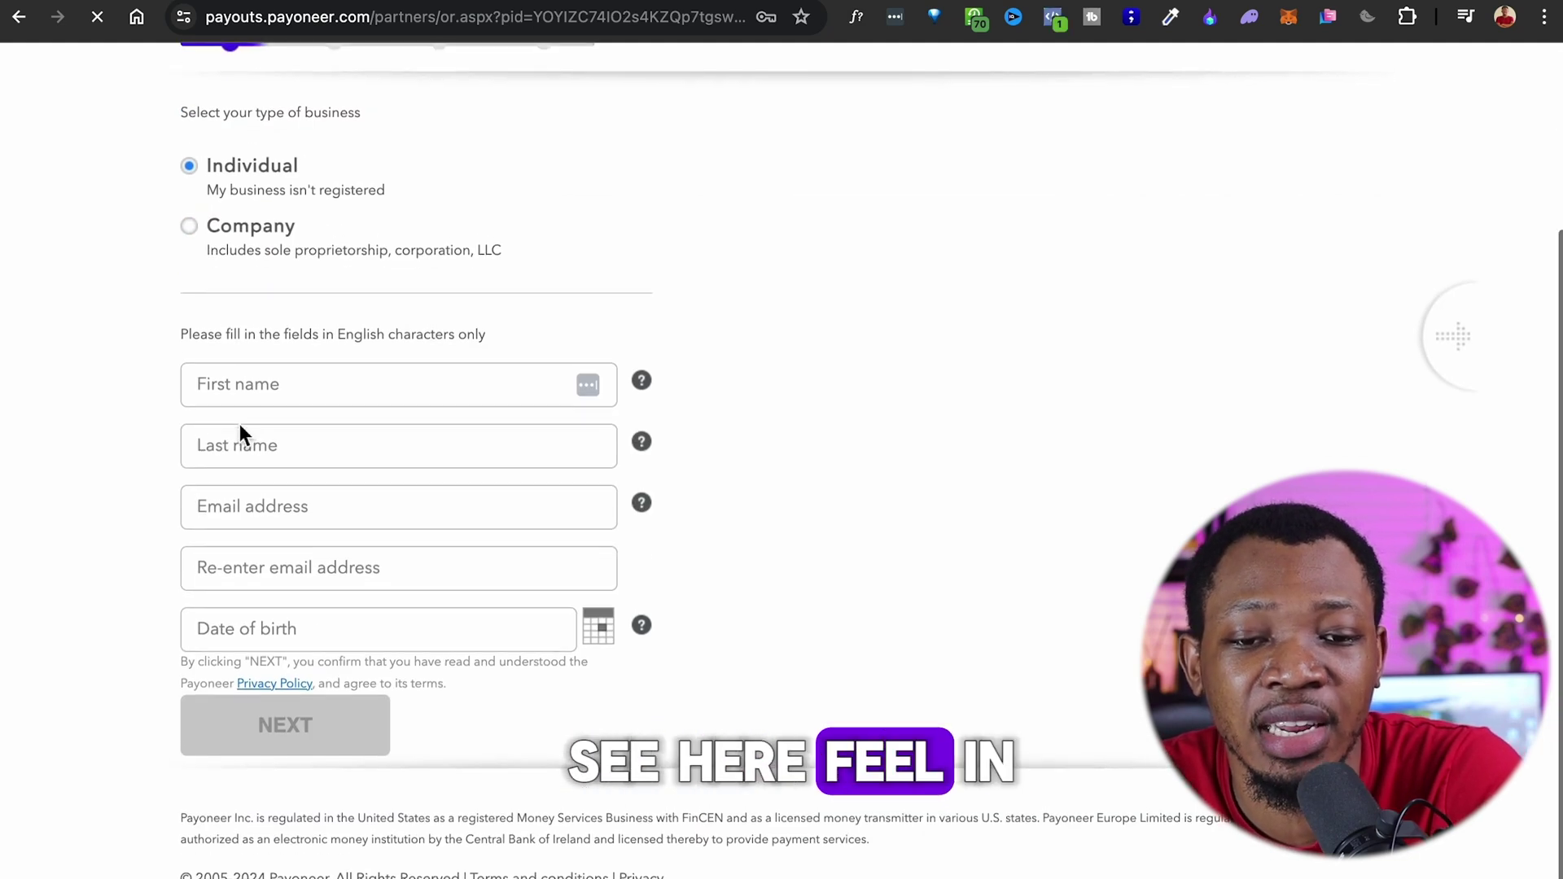
click(288, 398)
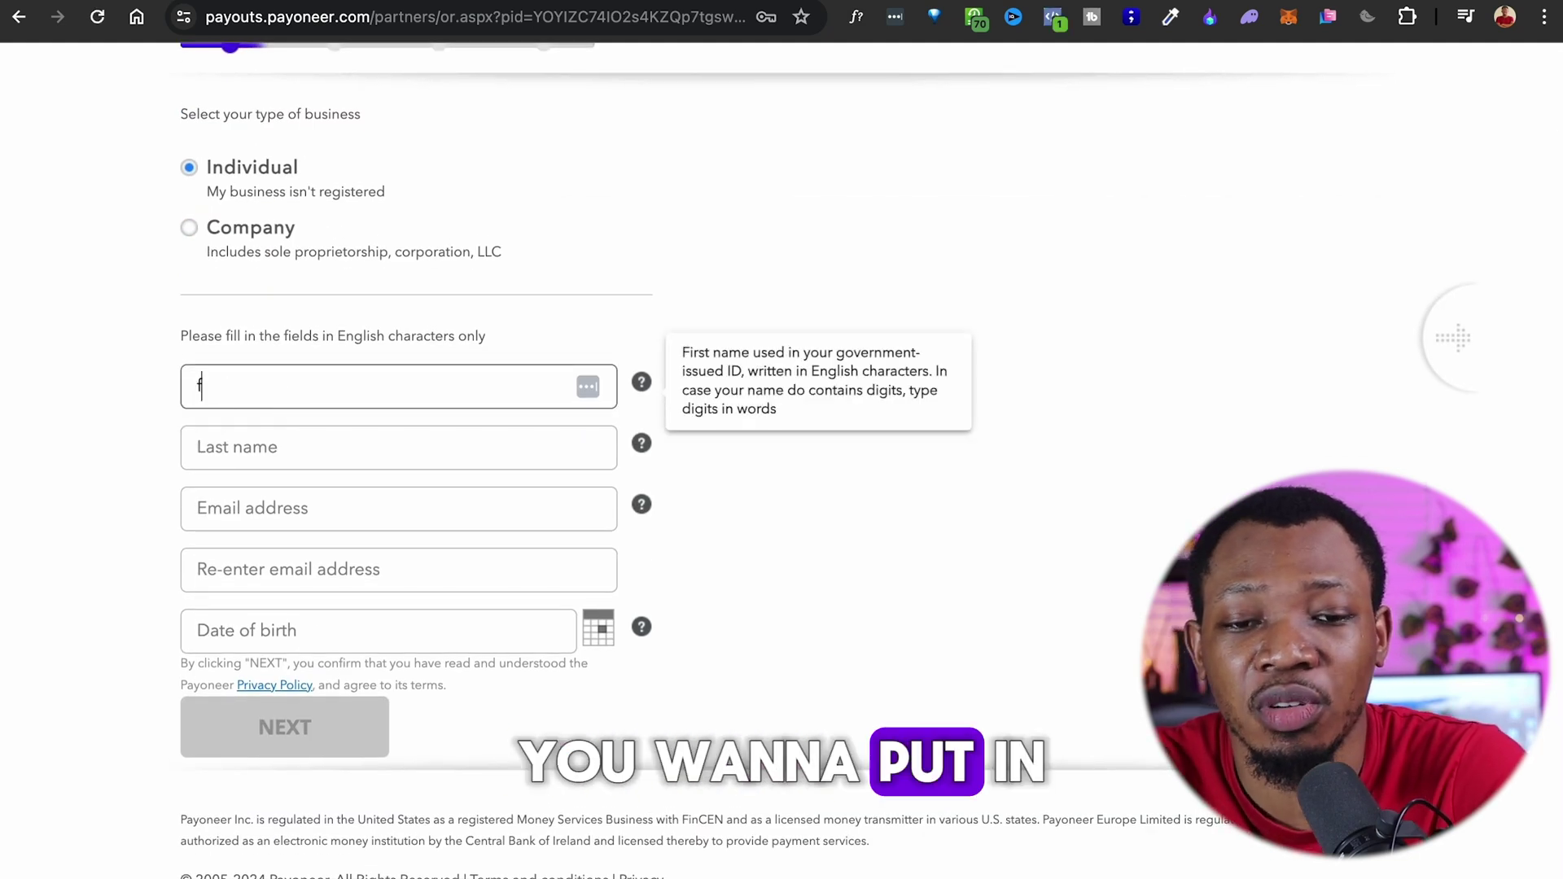
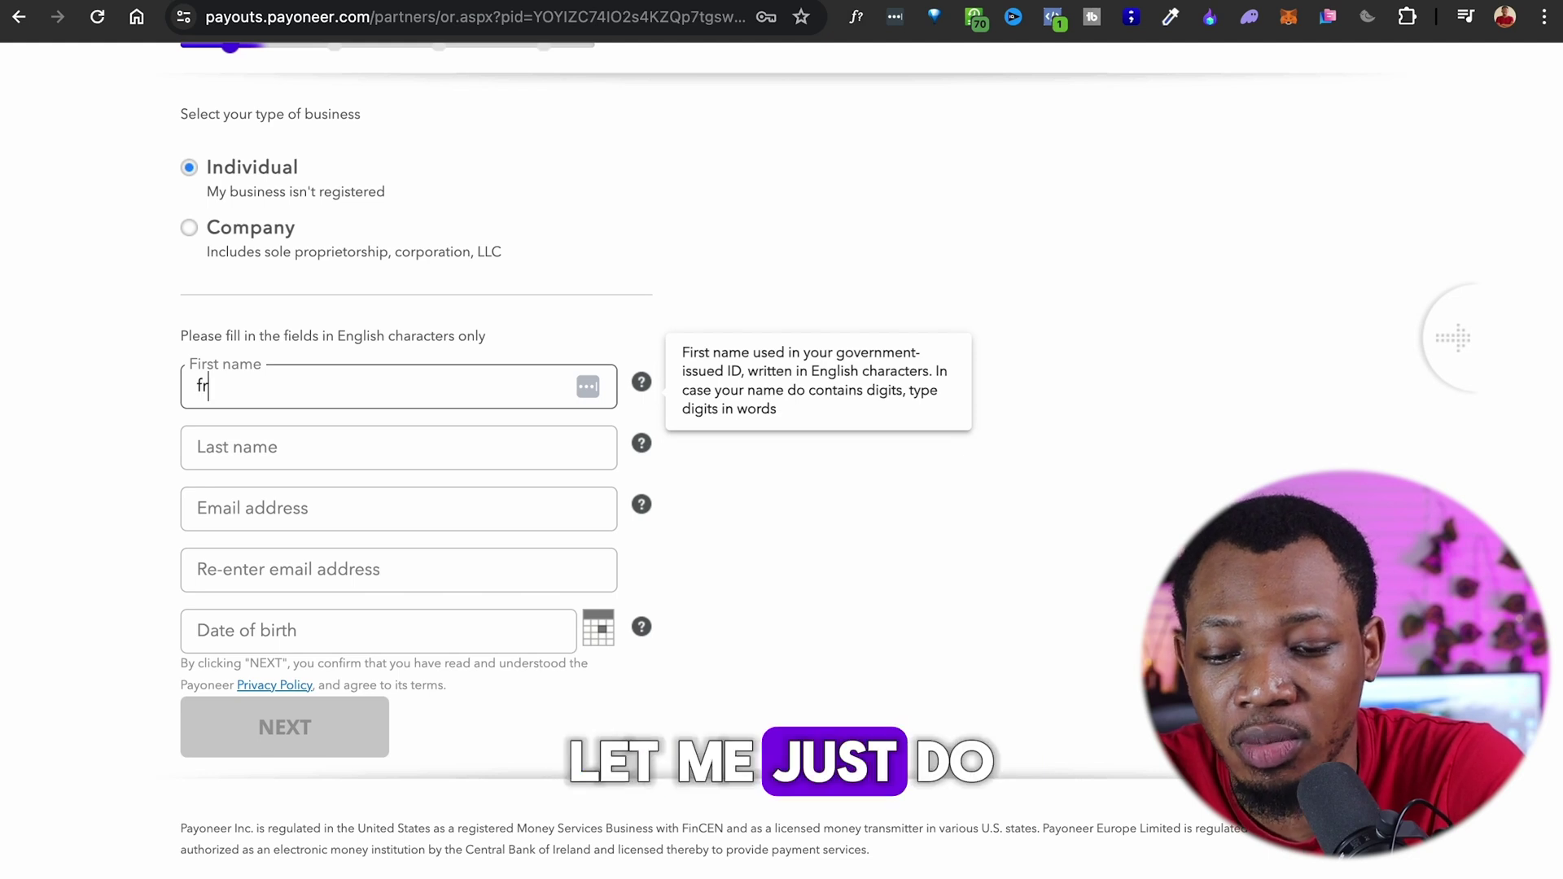
key(Tab)
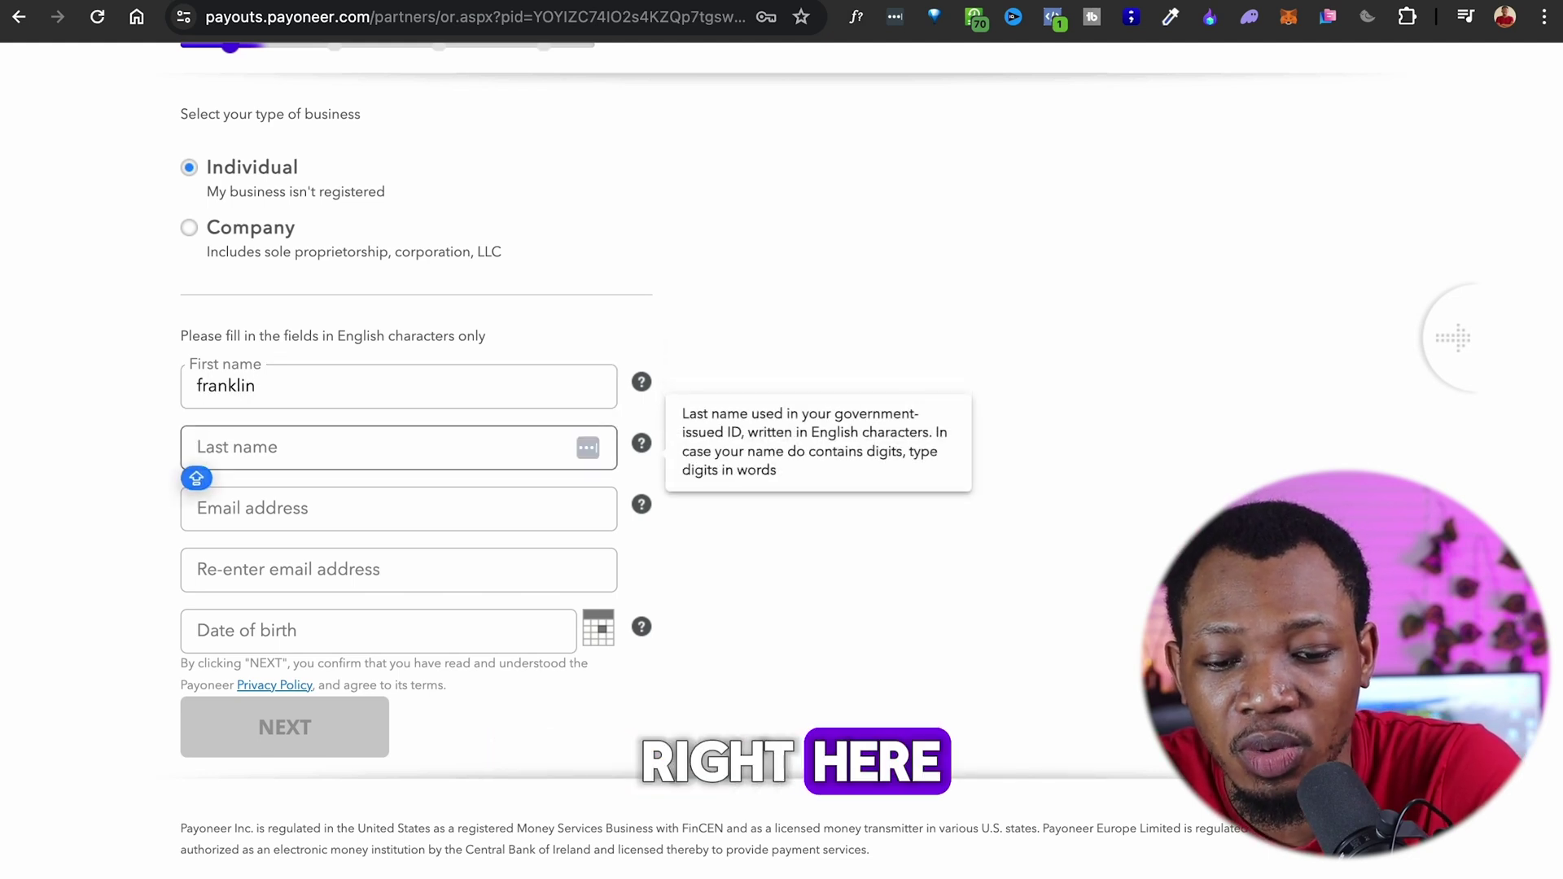
Step: Fill in the email address, pick the date of birth, and submit the Getting Started details
key(Tab)
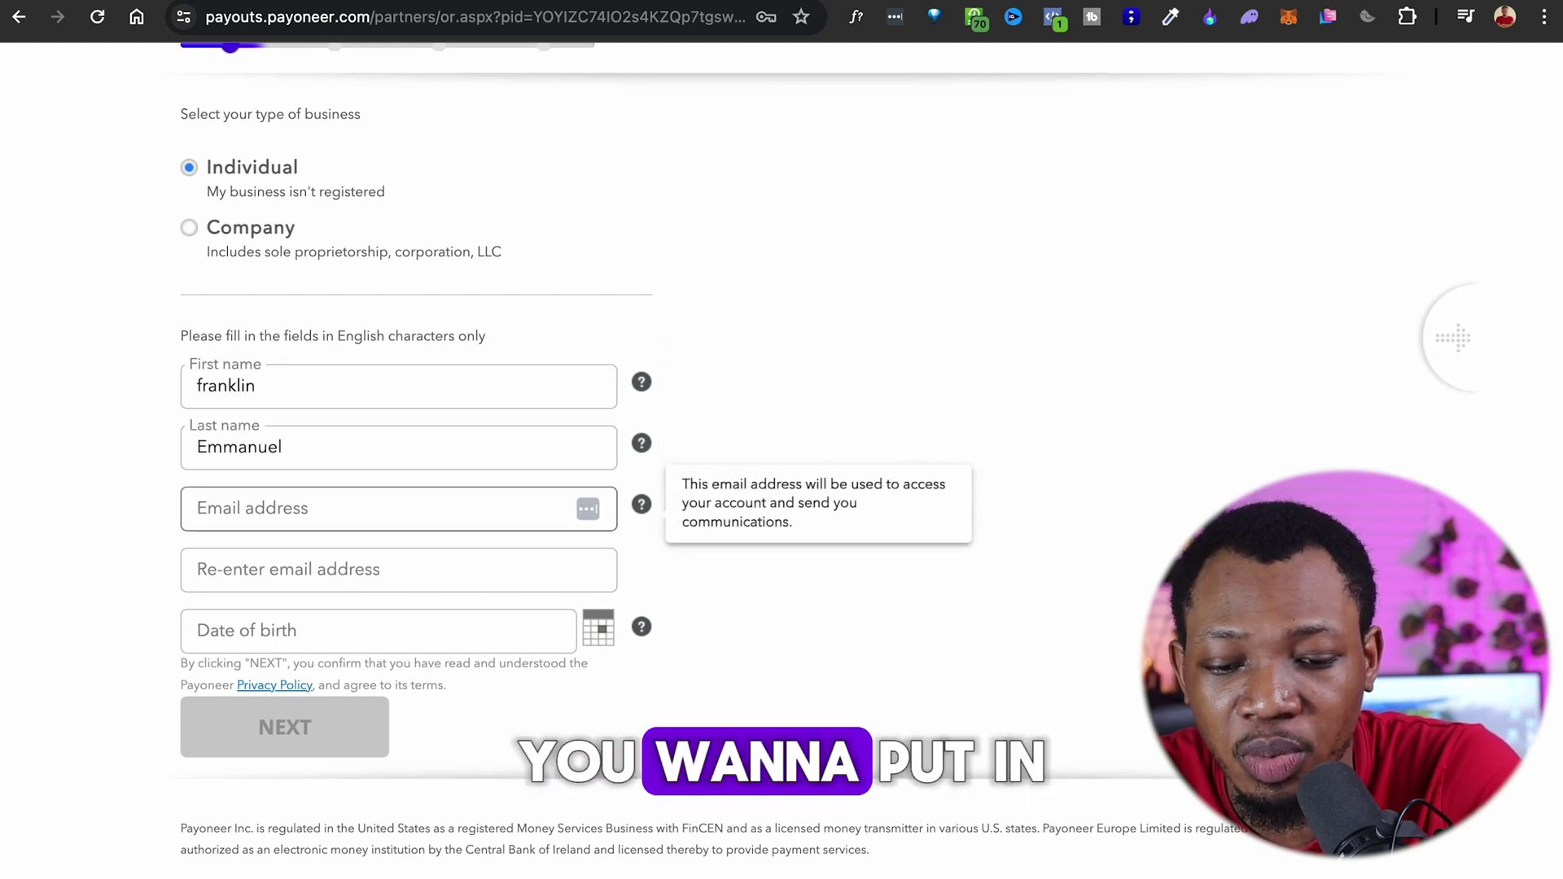
text(frankl)
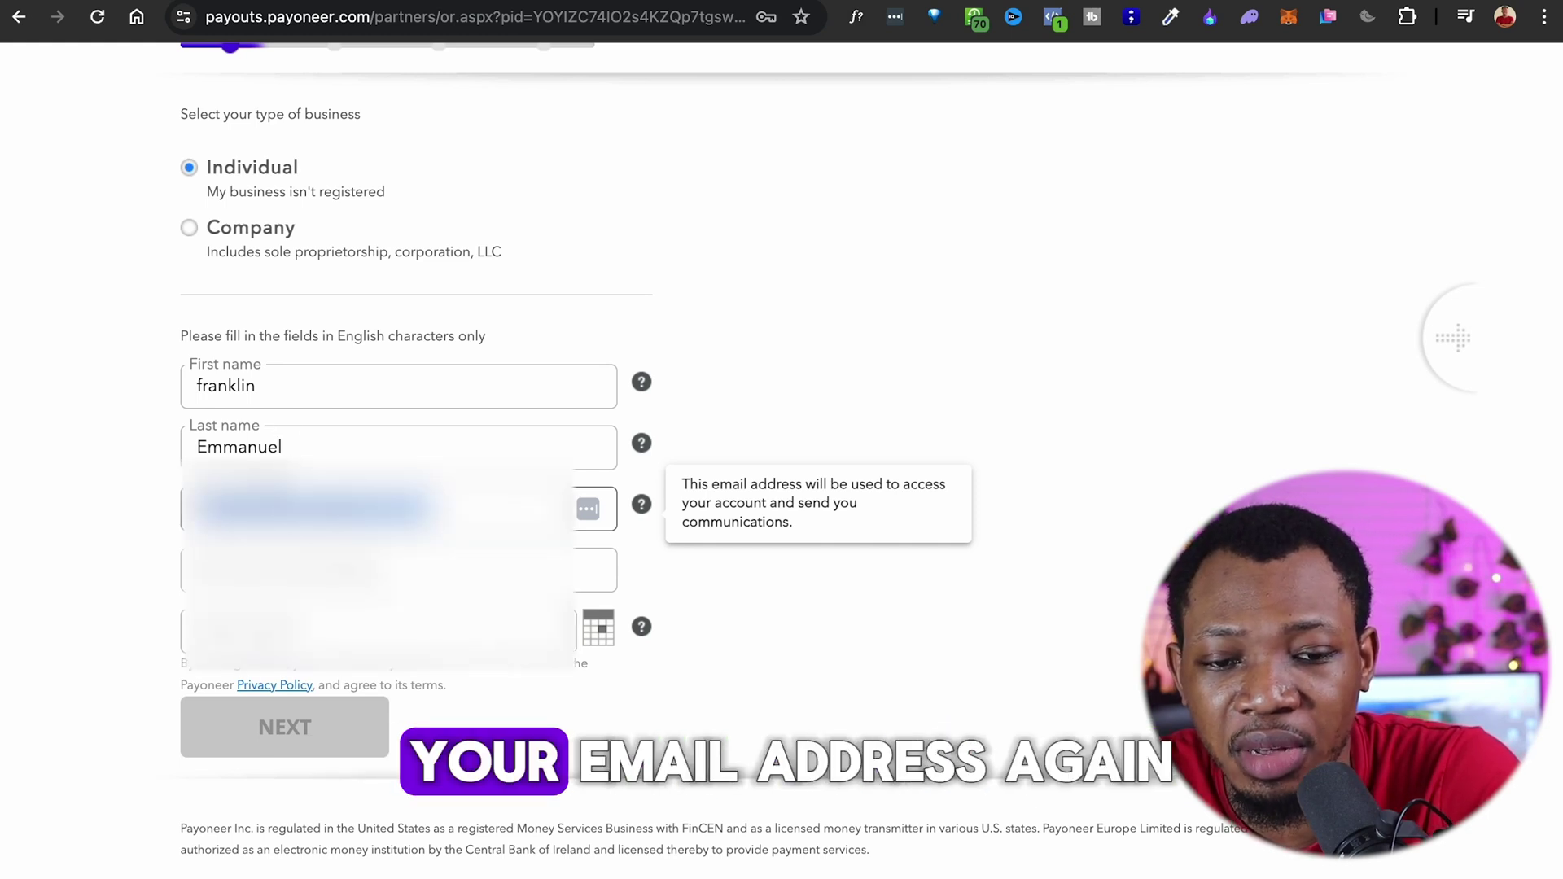
key(Tab)
key(Tab)
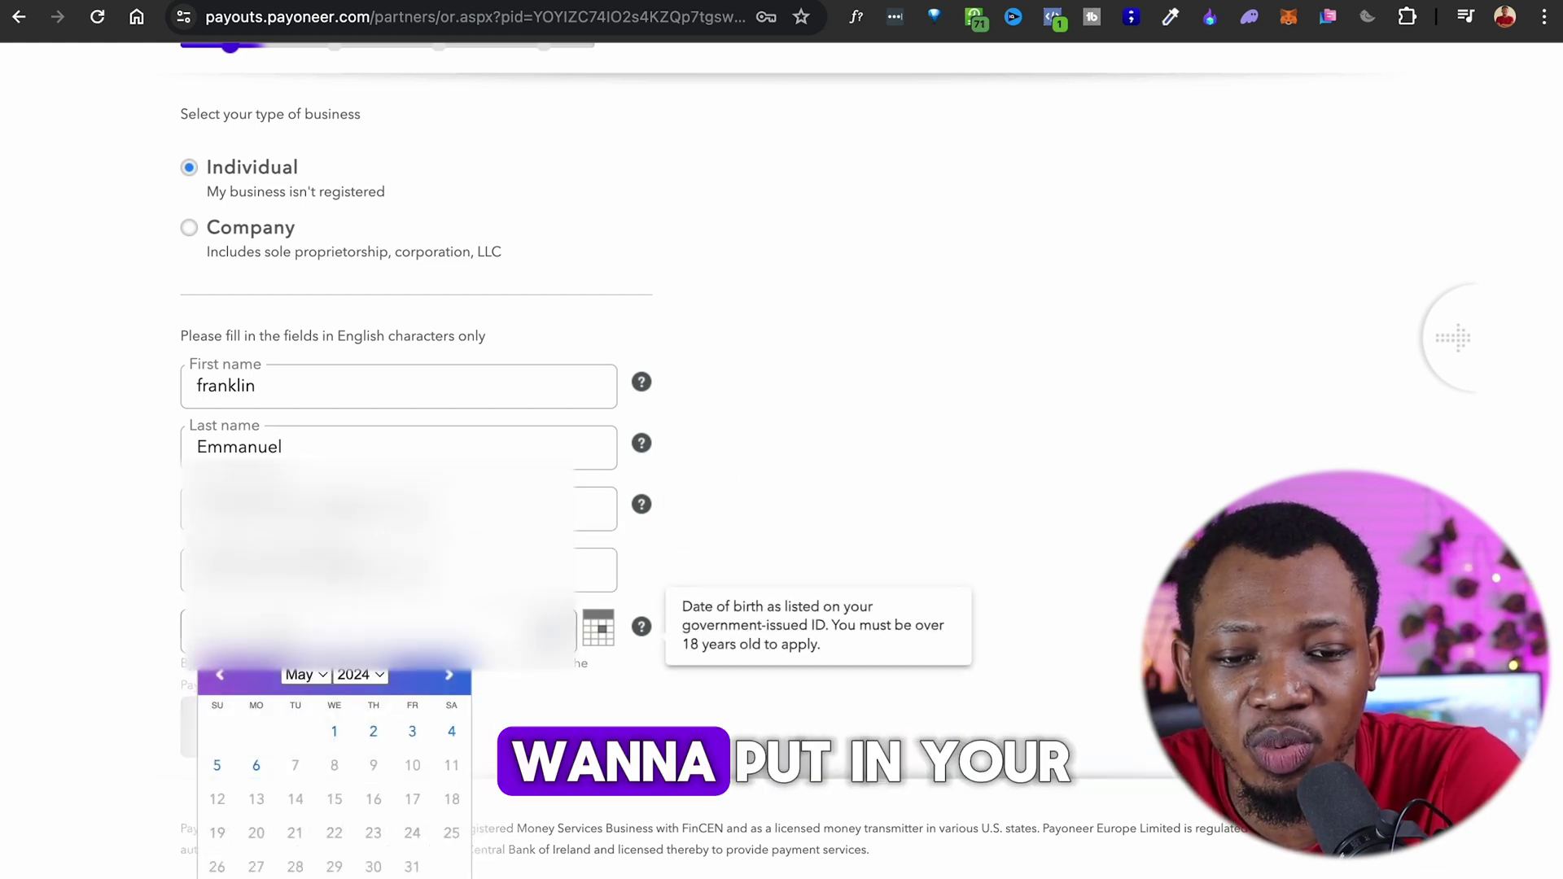
click(377, 736)
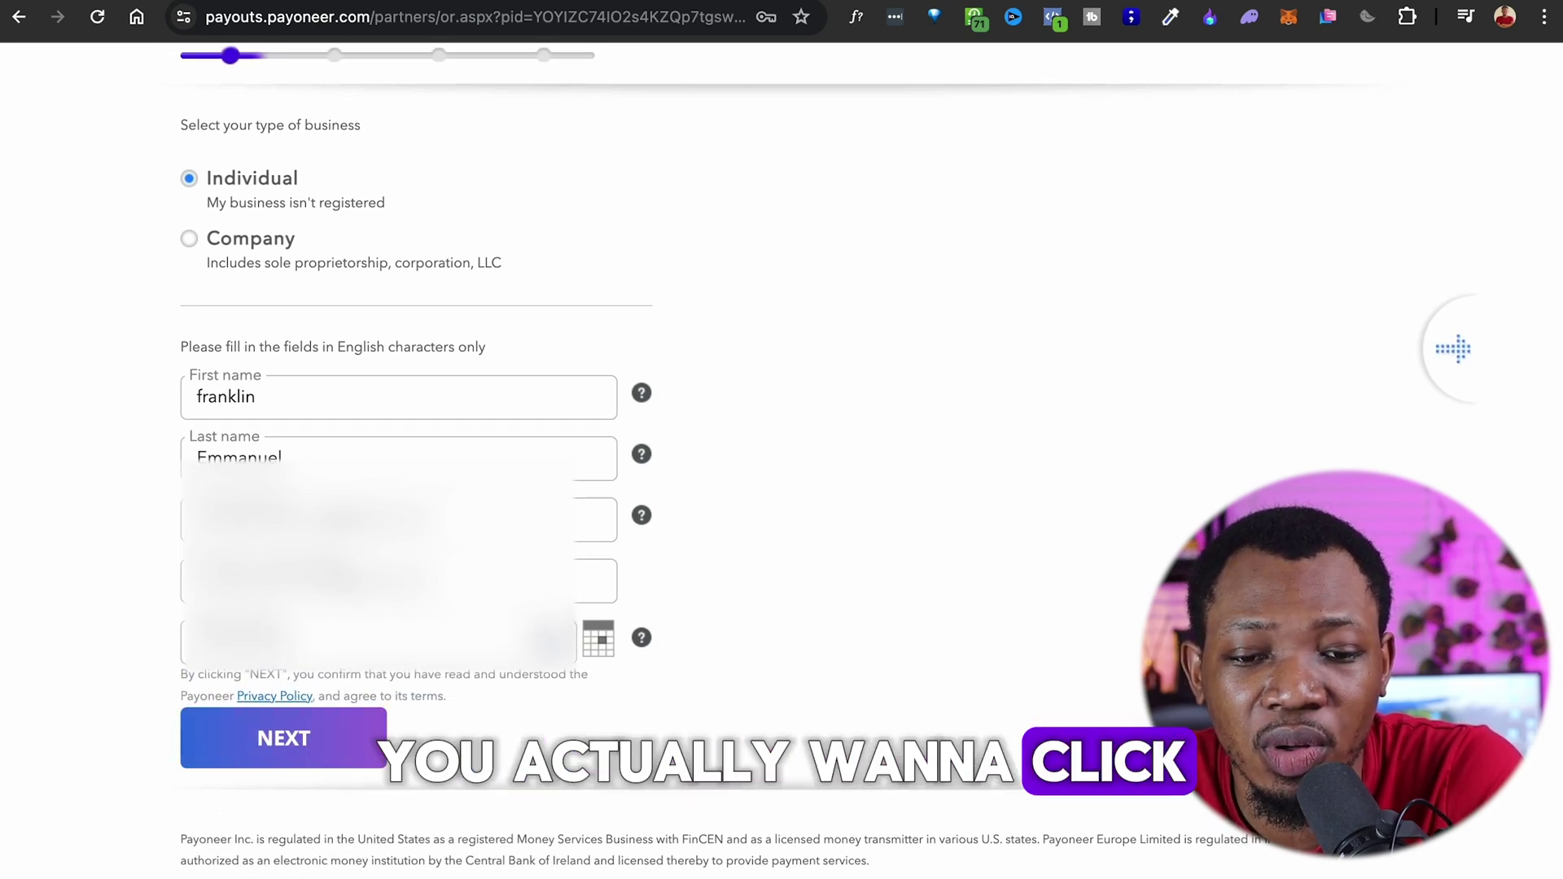
click(327, 747)
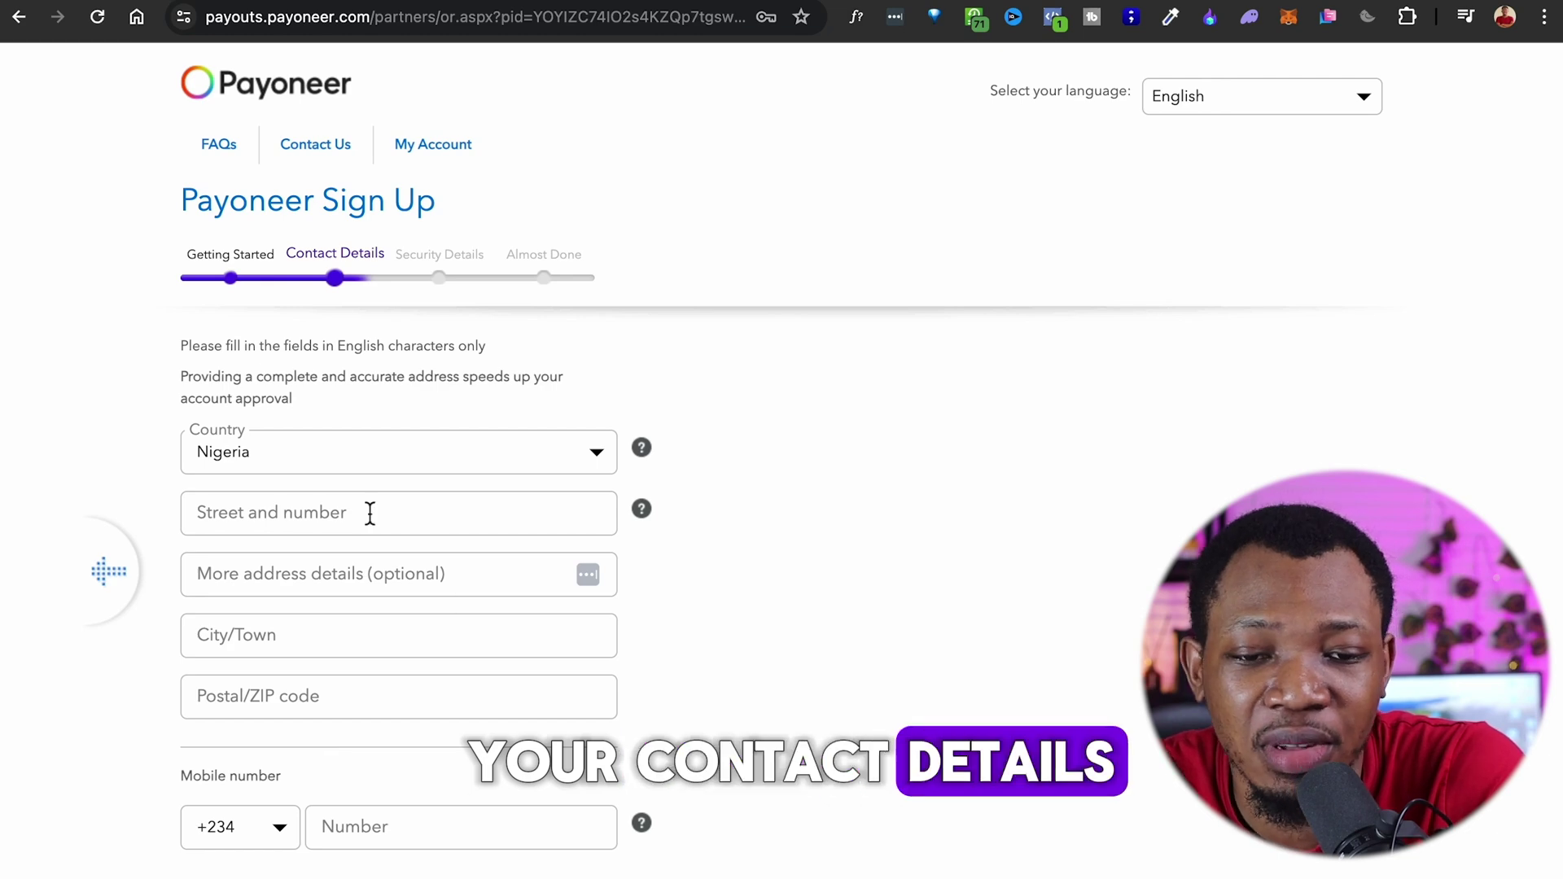
Step: Enter the postal code, request a phone verification code, and submit the contact details
scroll(312, 525, down, 5)
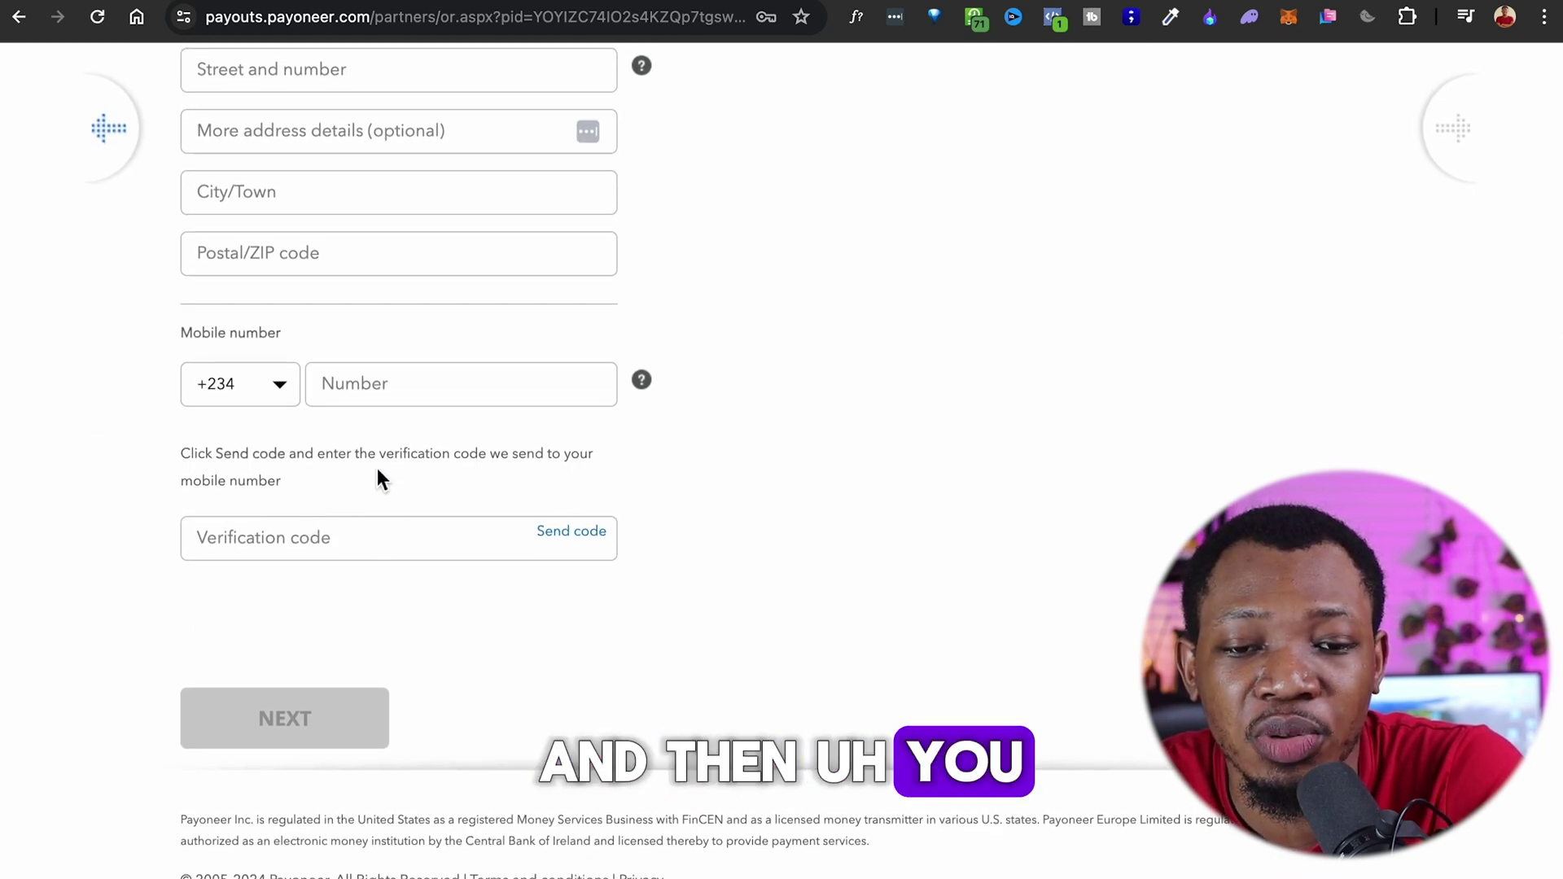
scroll(378, 470, up, 5)
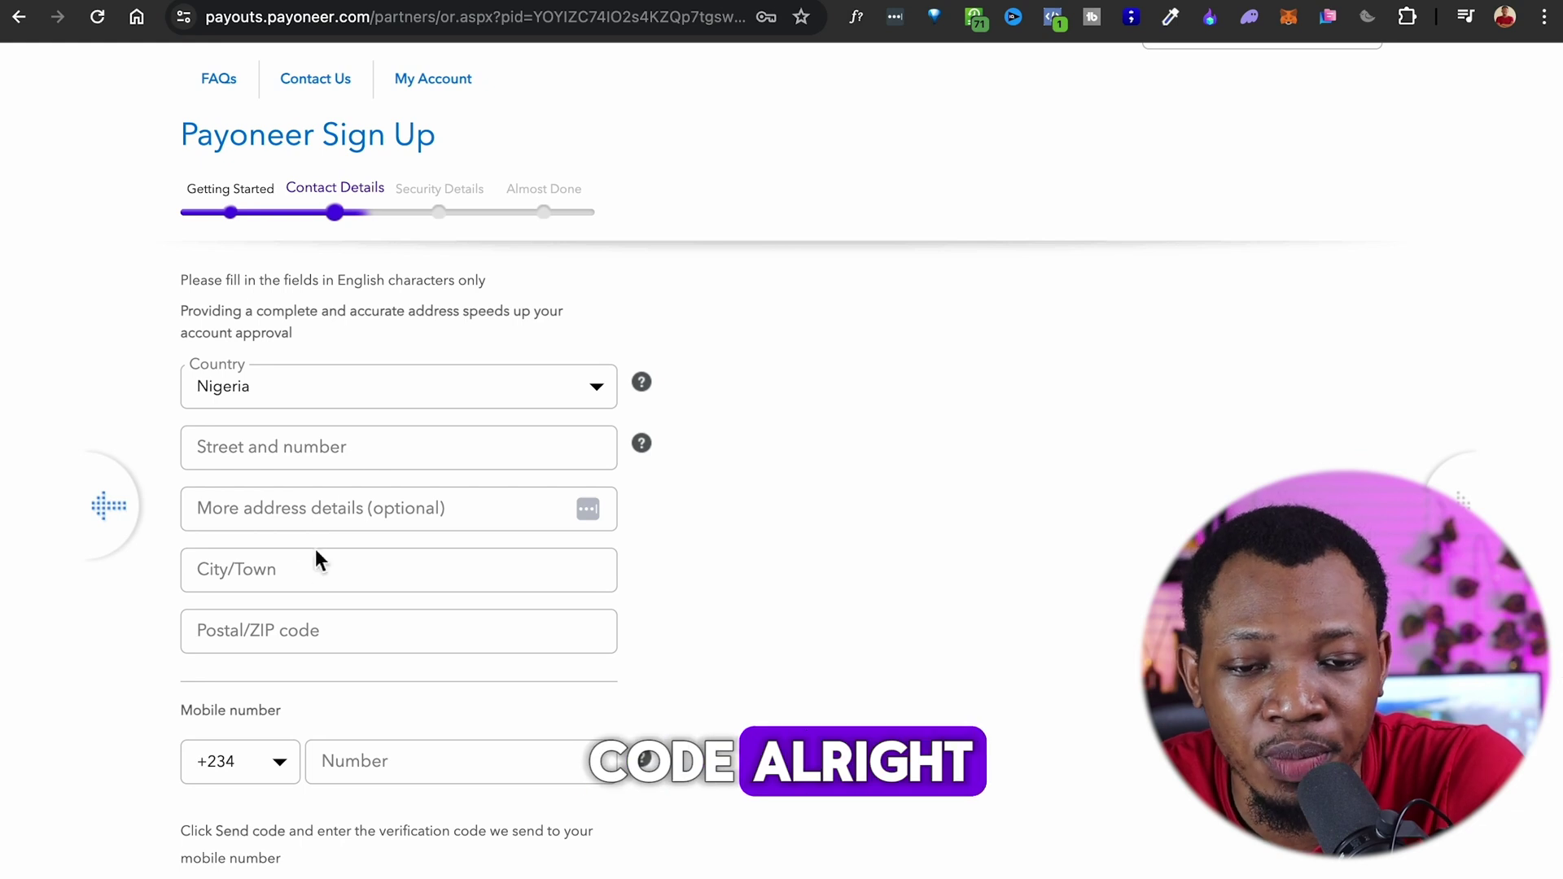
click(286, 633)
text(42001)
scroll(396, 771, down, 5)
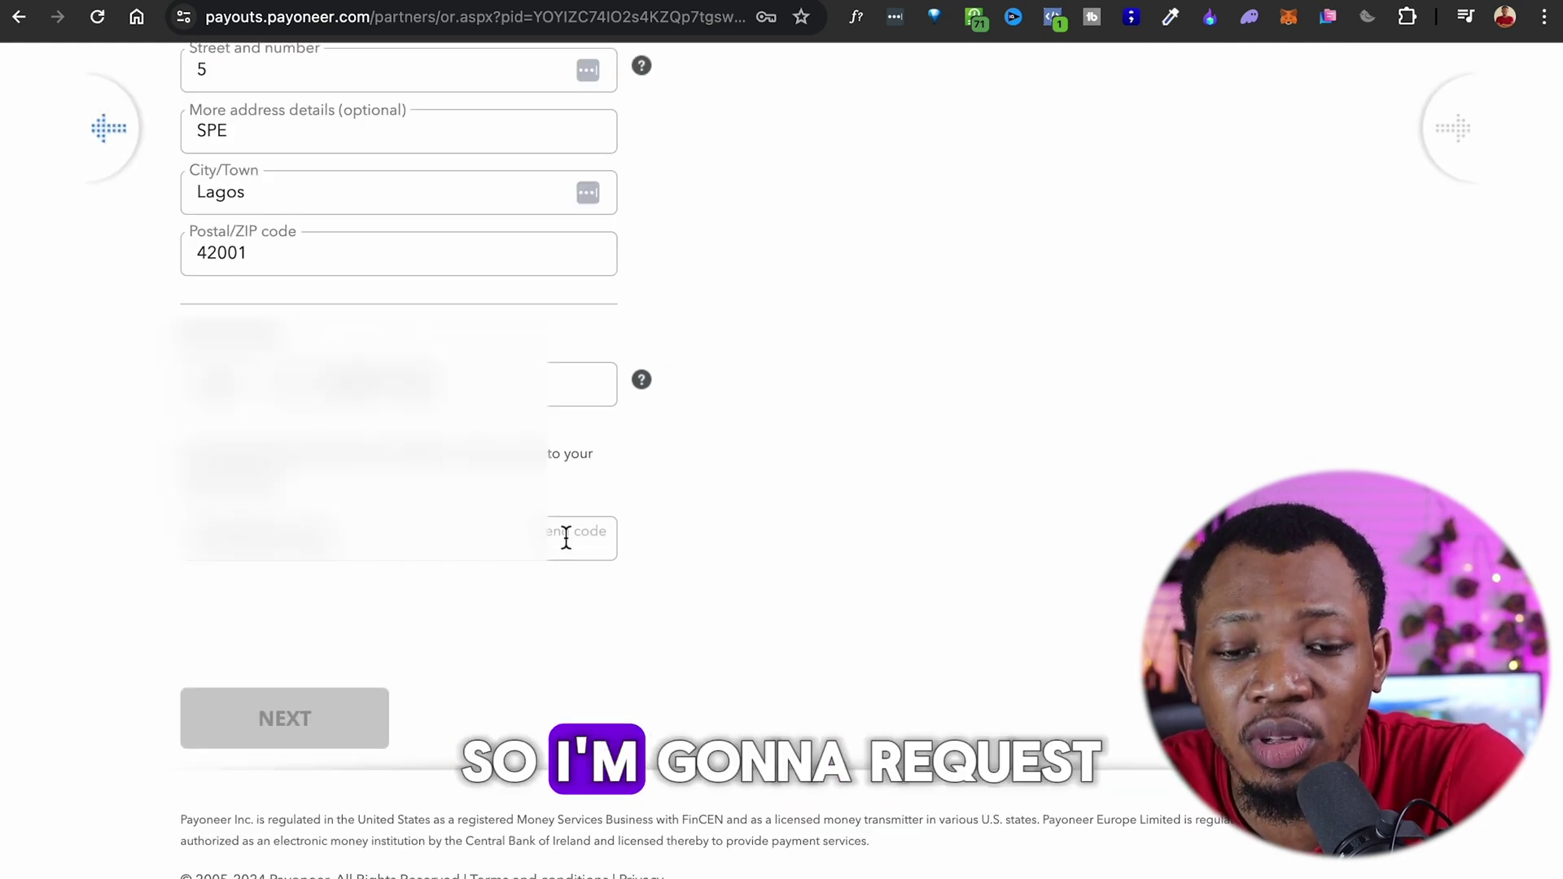
click(566, 533)
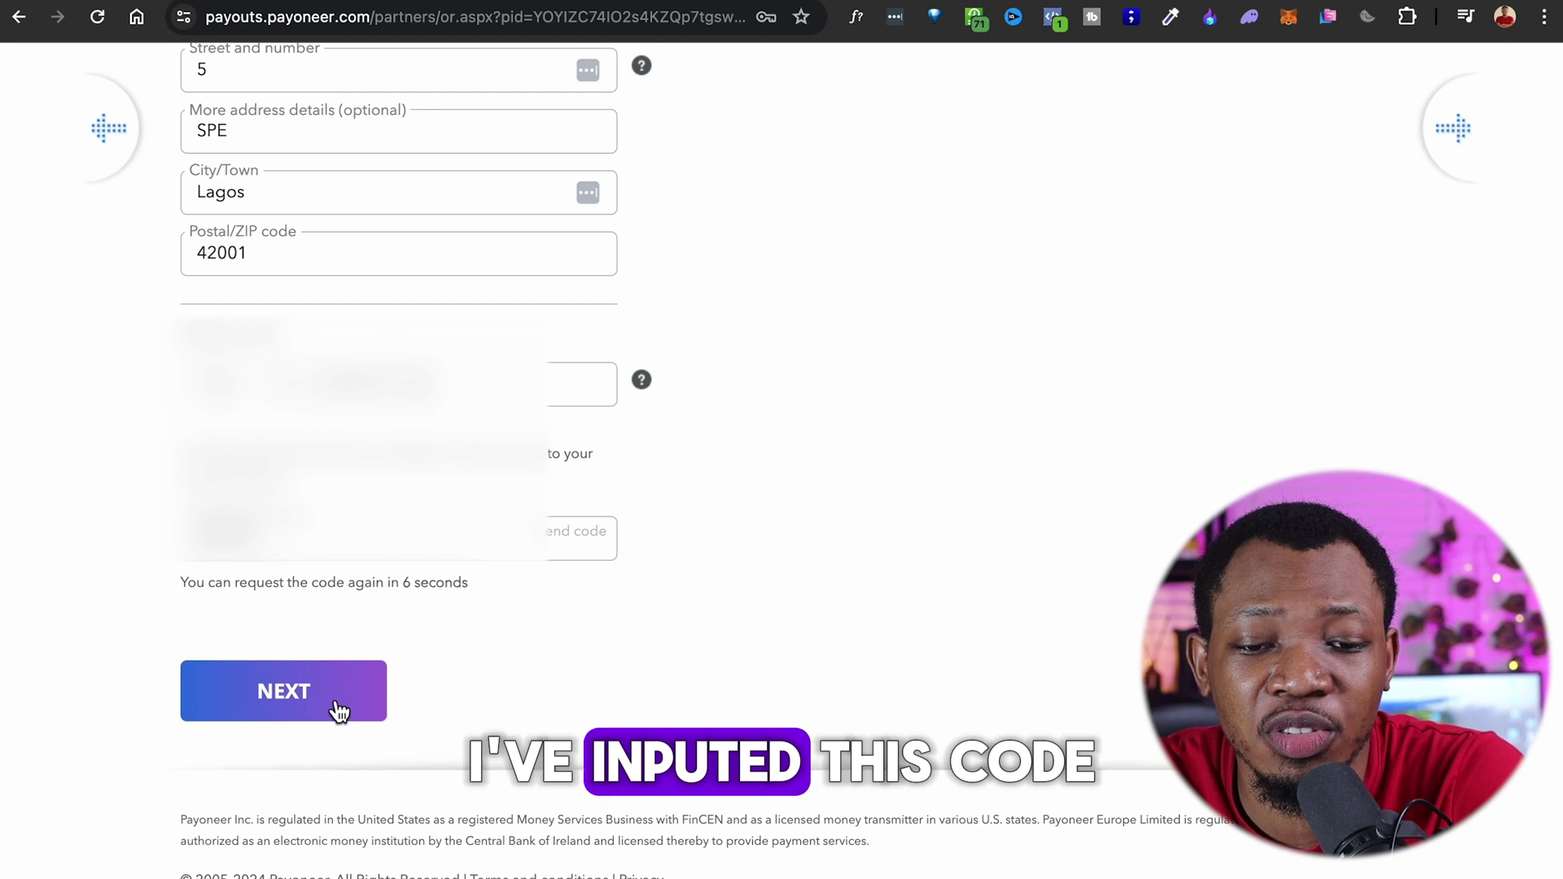
click(336, 702)
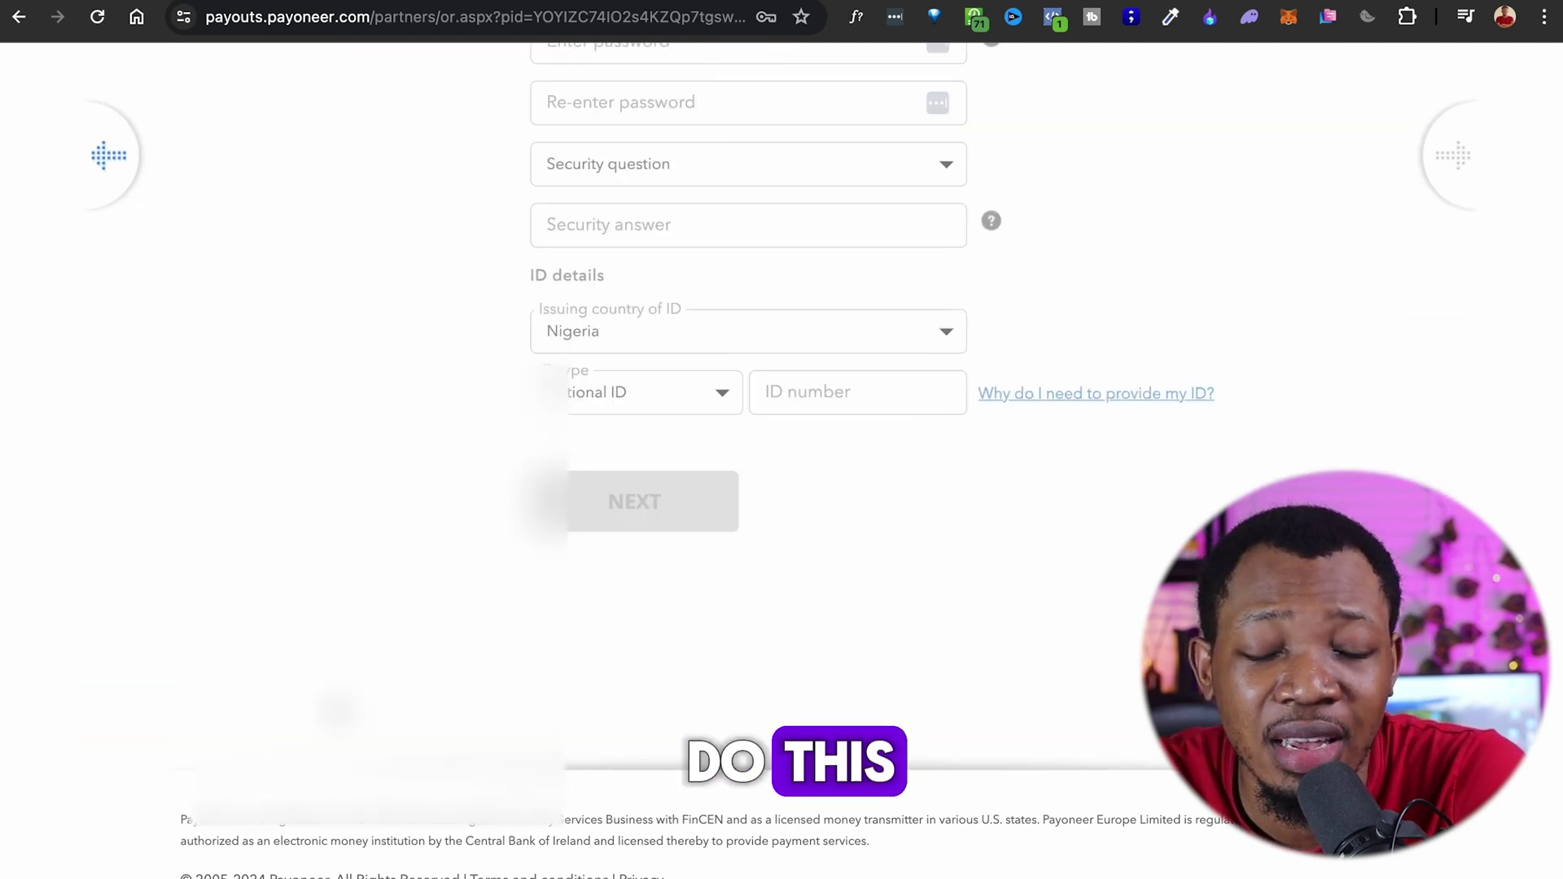
Step: Enter and confirm the account password, choose a security question, and begin entering the ID number
scroll(333, 704, up, 10)
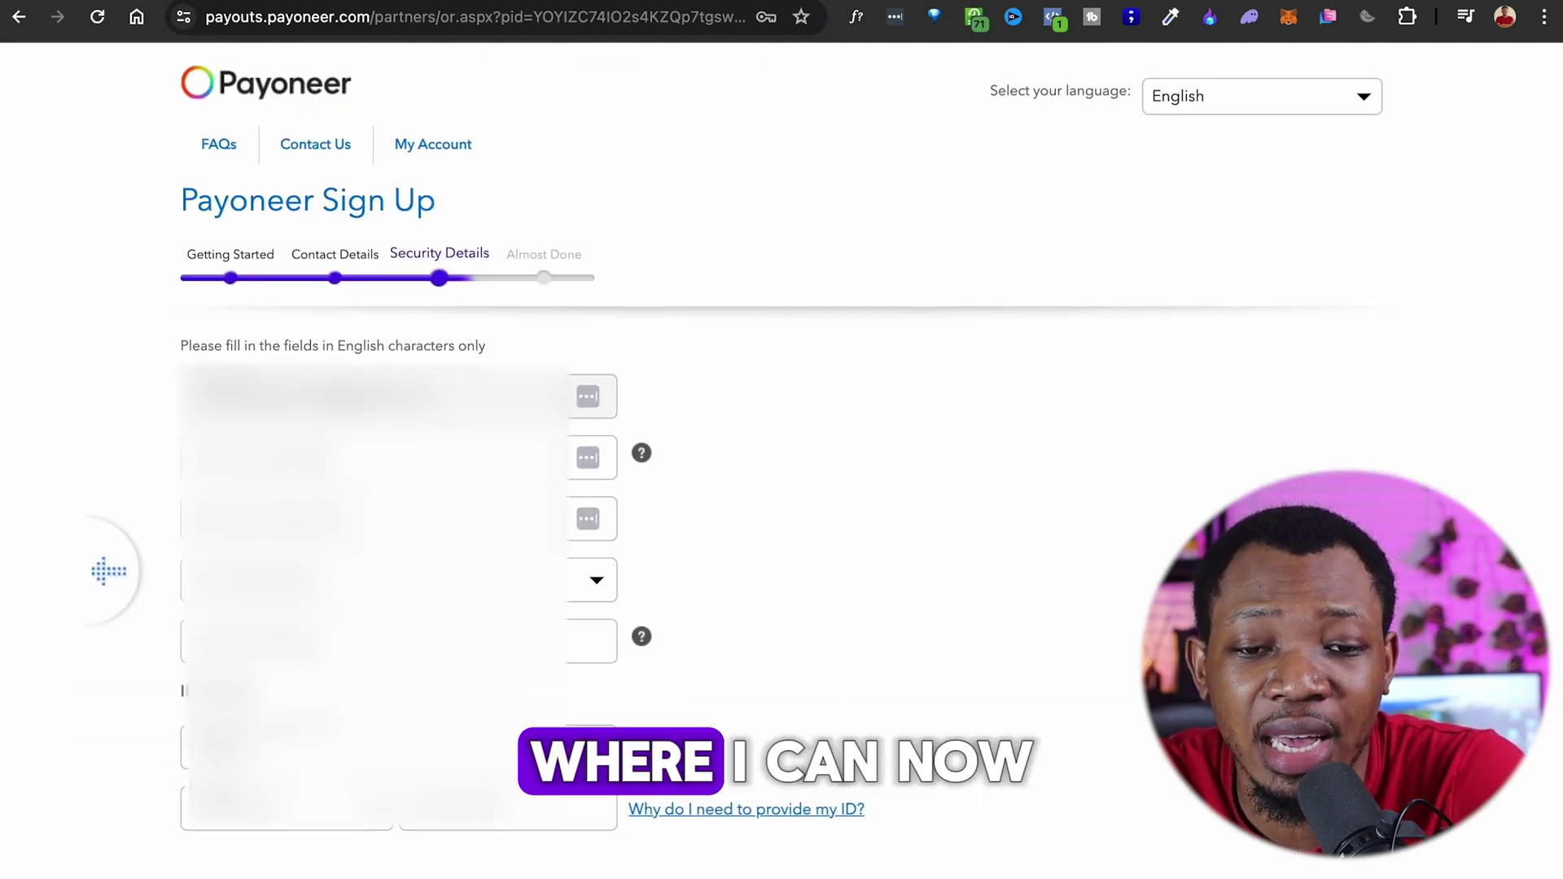
click(336, 456)
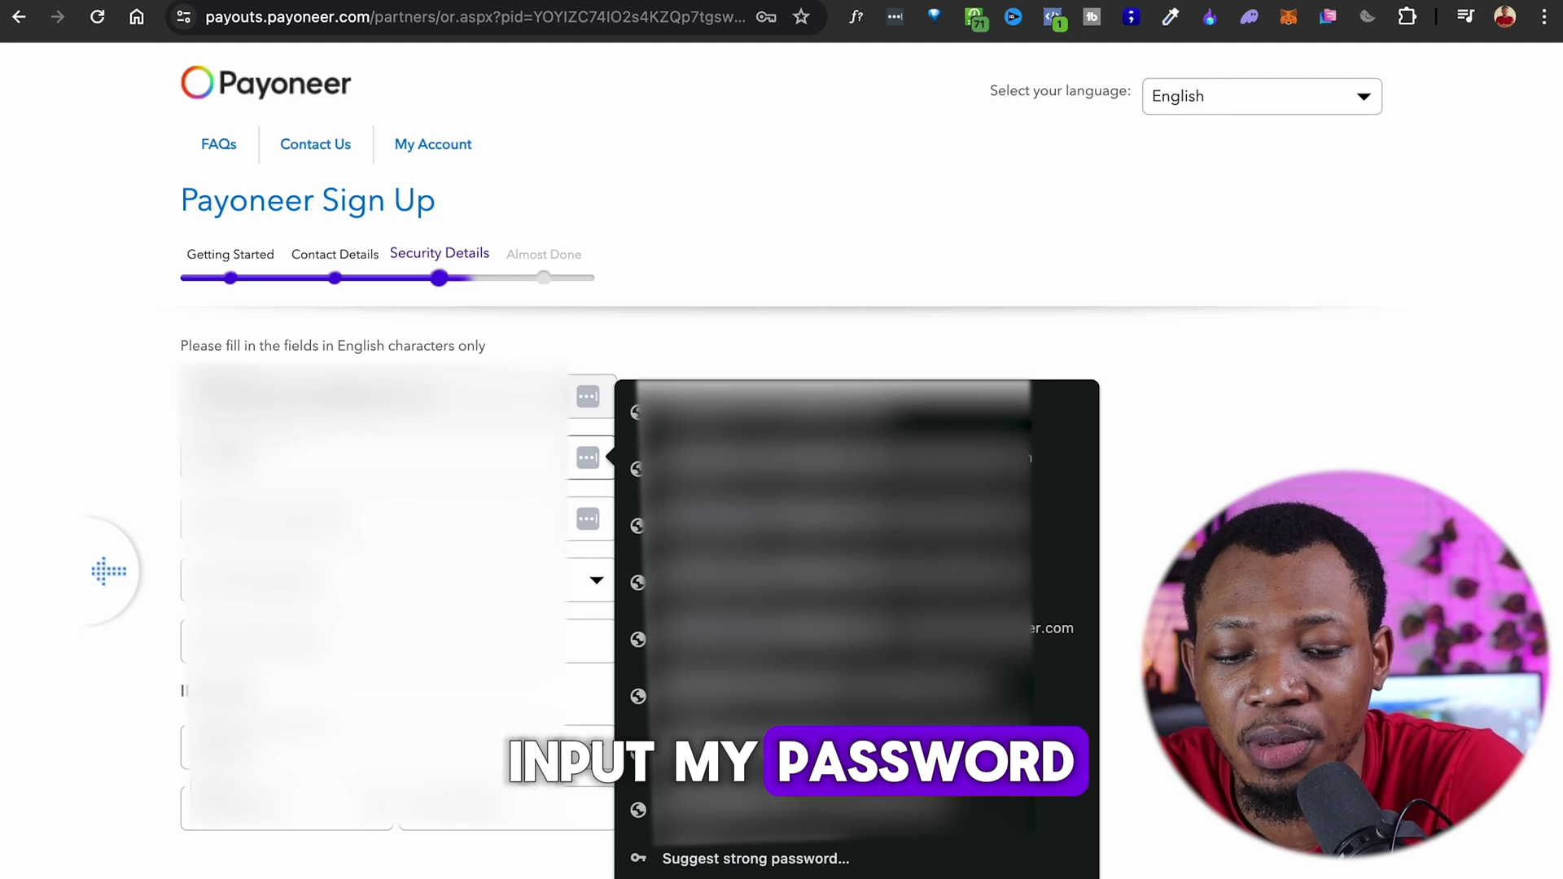
key(Tab)
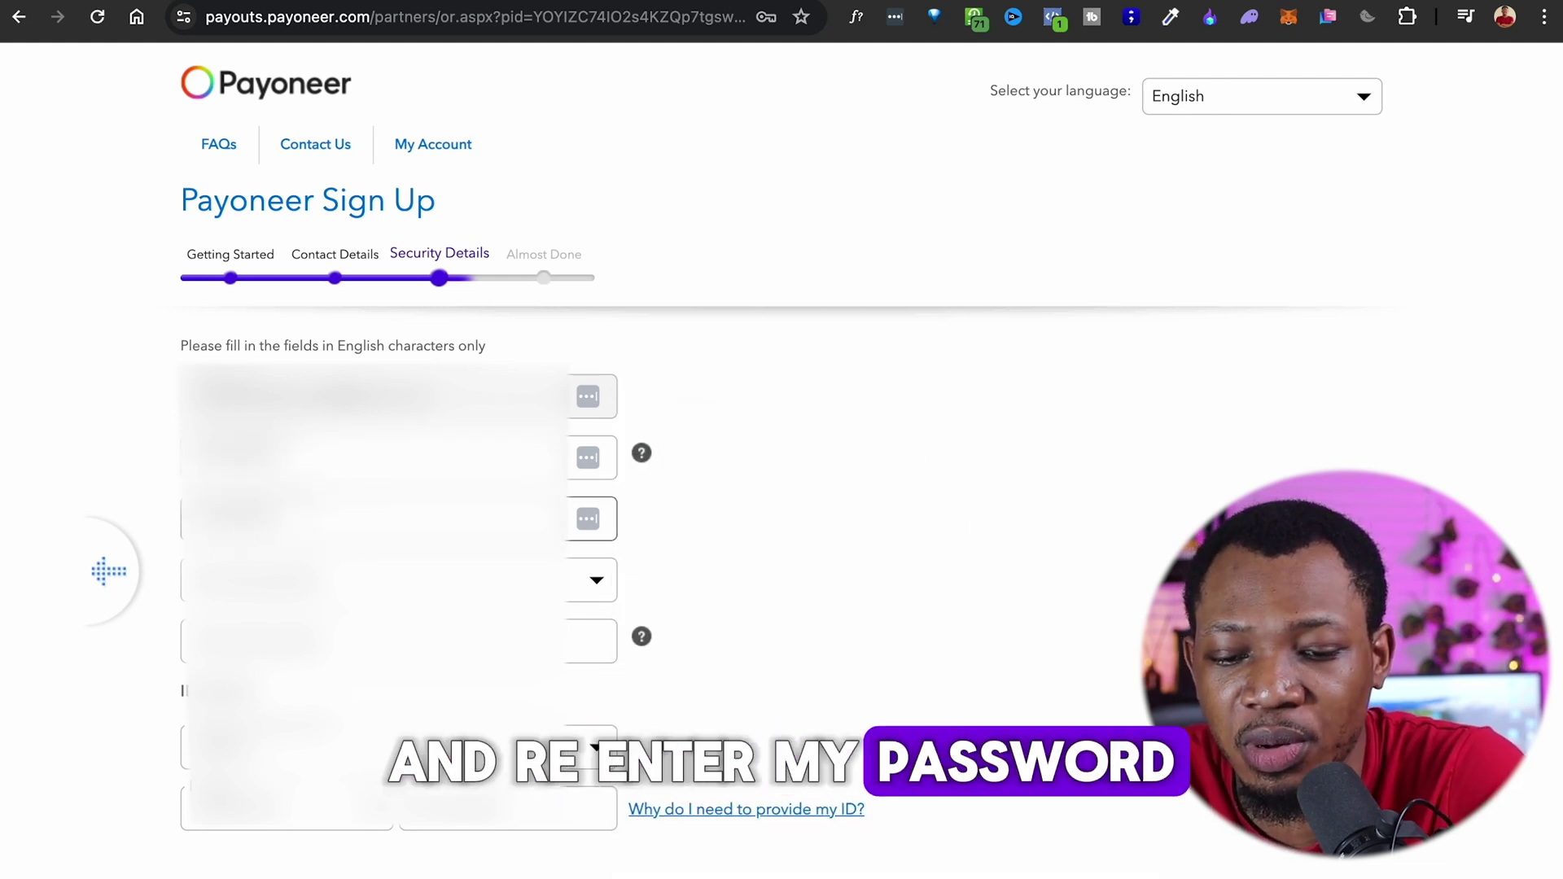
click(391, 579)
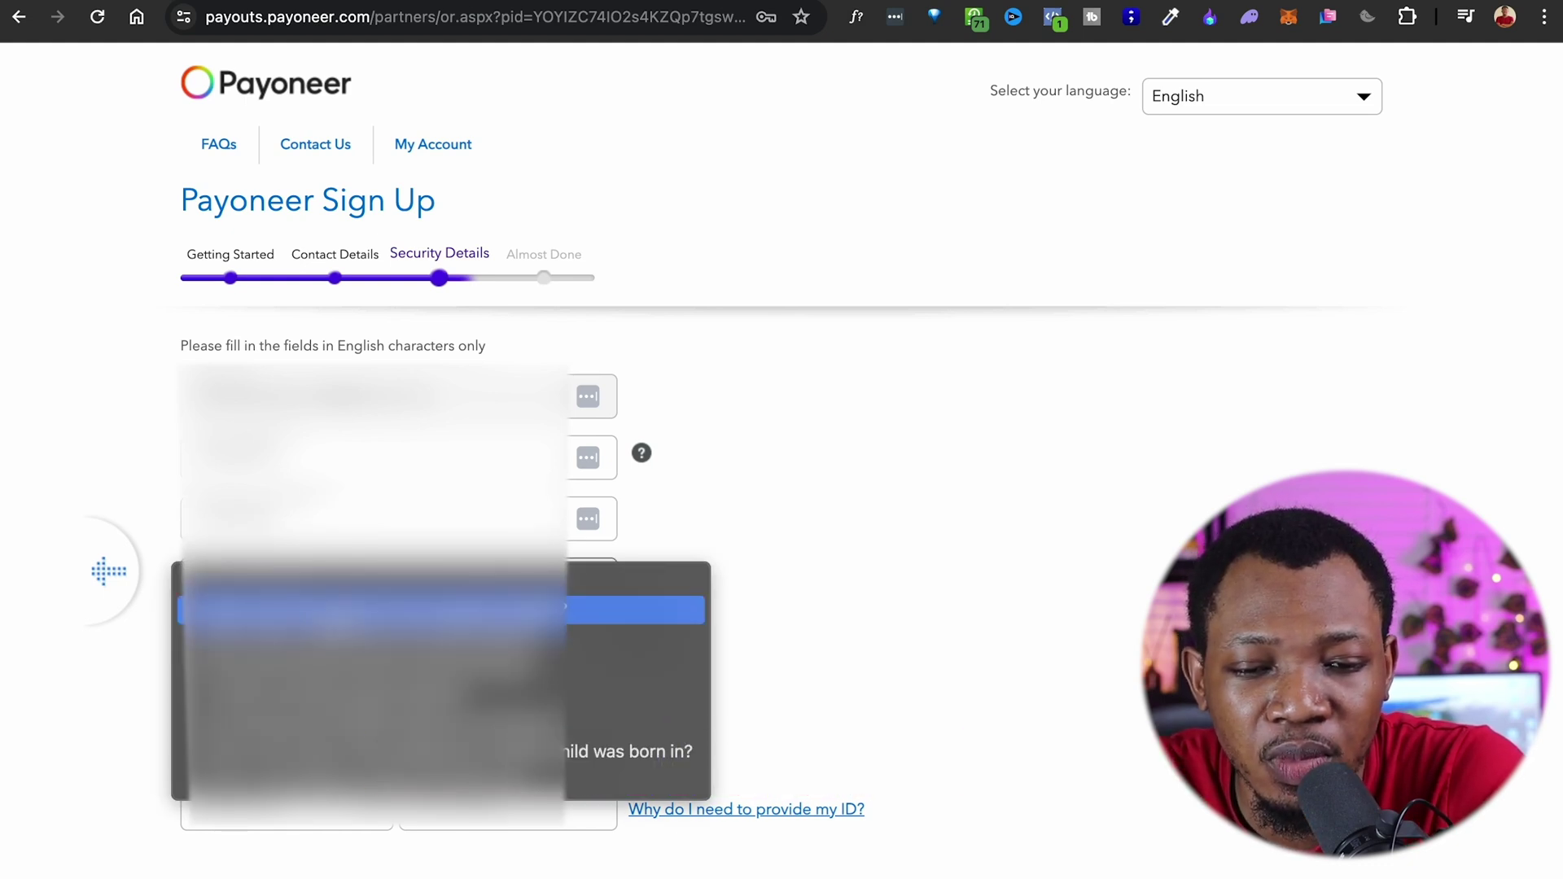
key(Return)
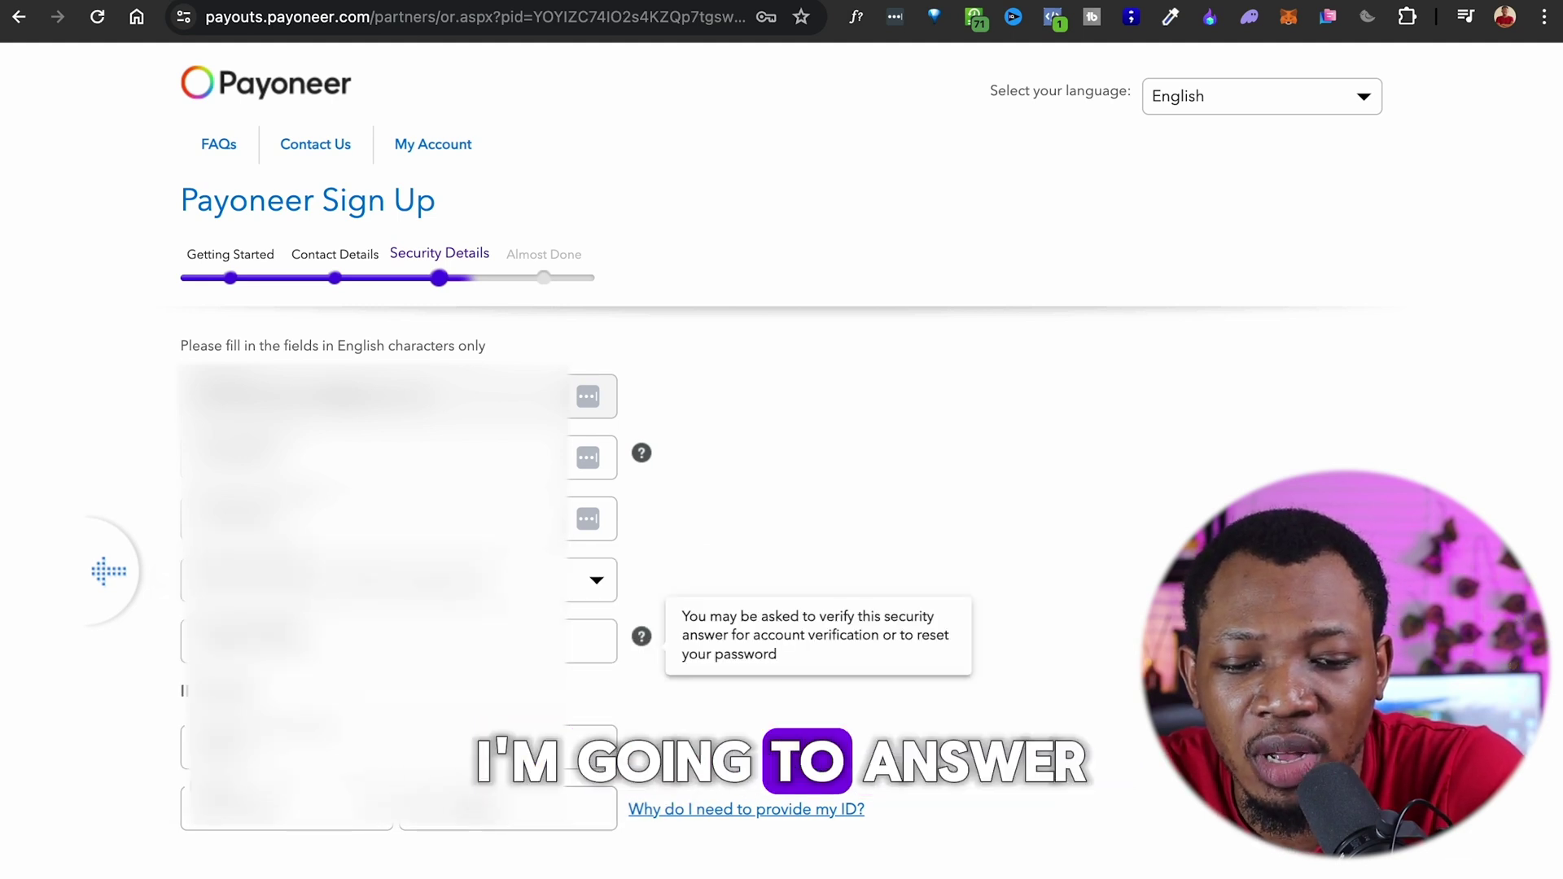
click(507, 808)
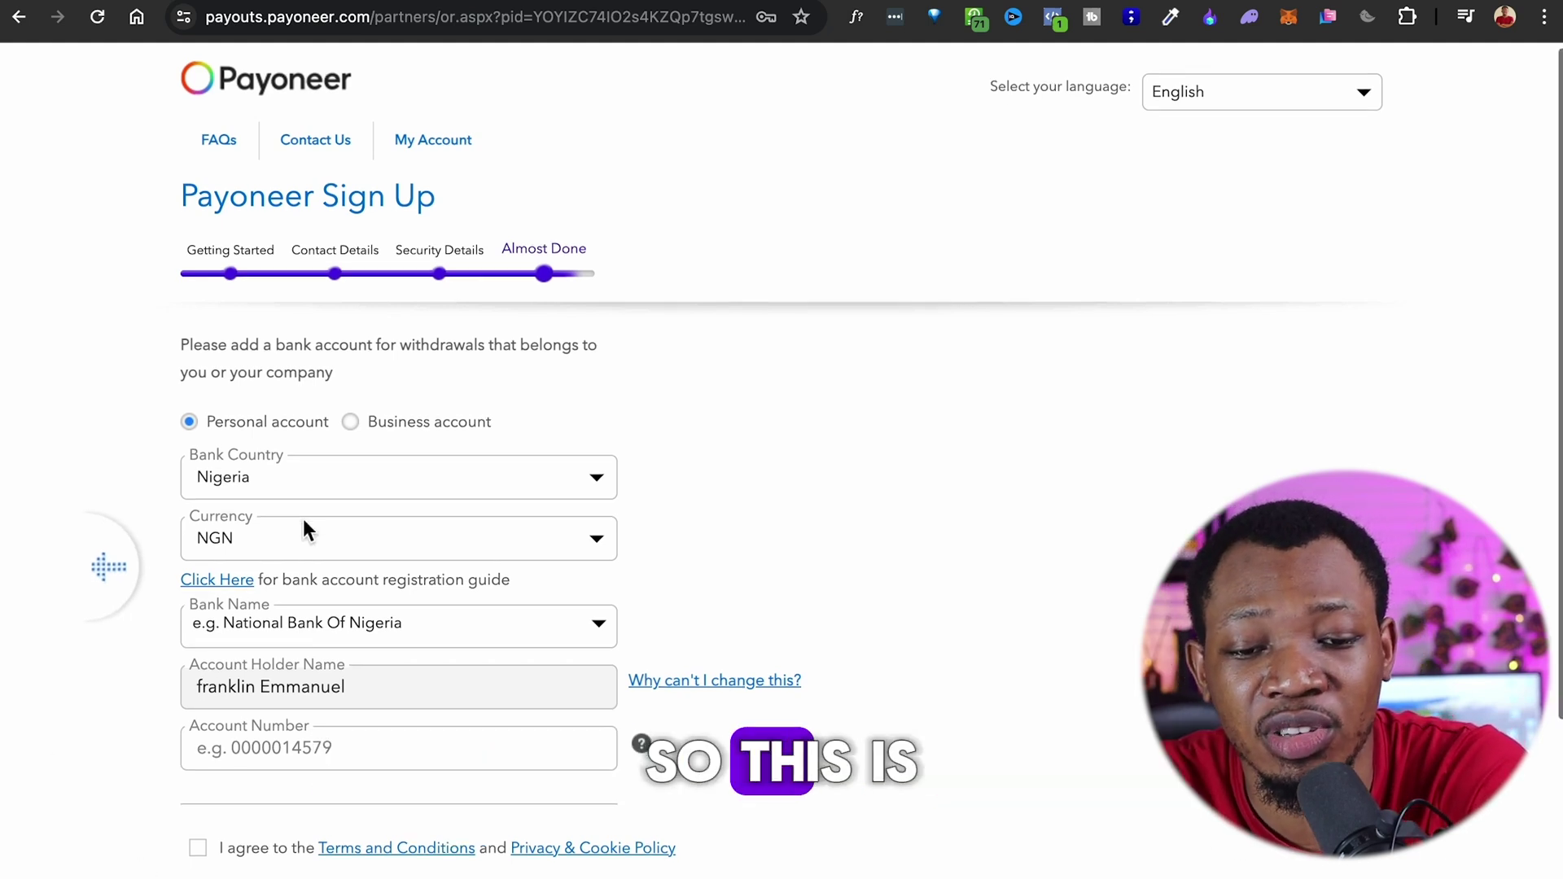
Step: Select the bank Account Number field and tick the Terms and Conditions agreement
scroll(302, 520, down, 3)
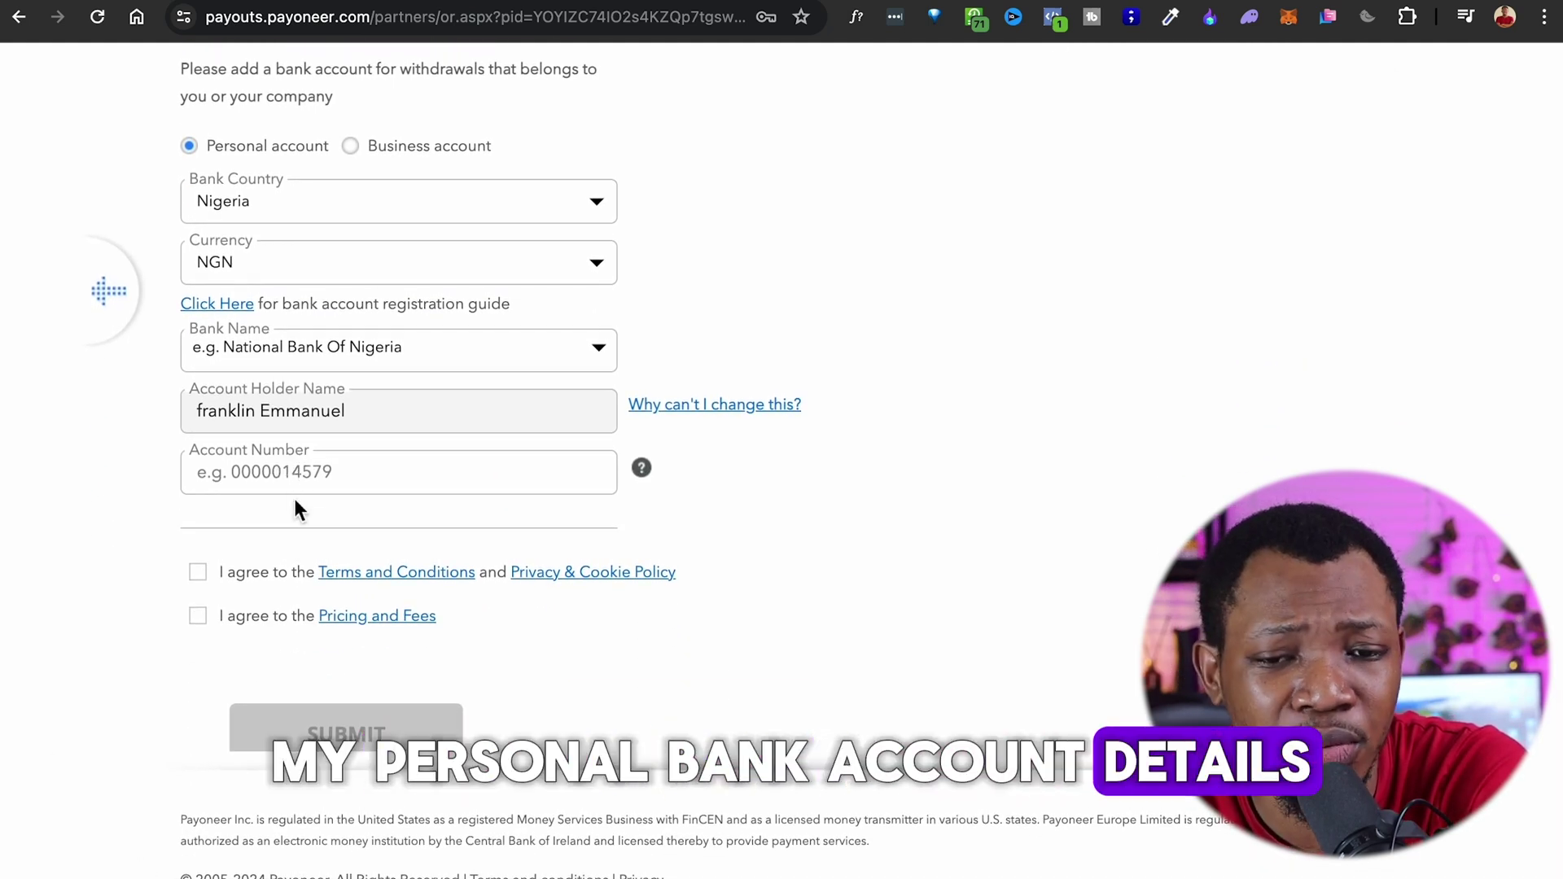
click(263, 487)
click(210, 581)
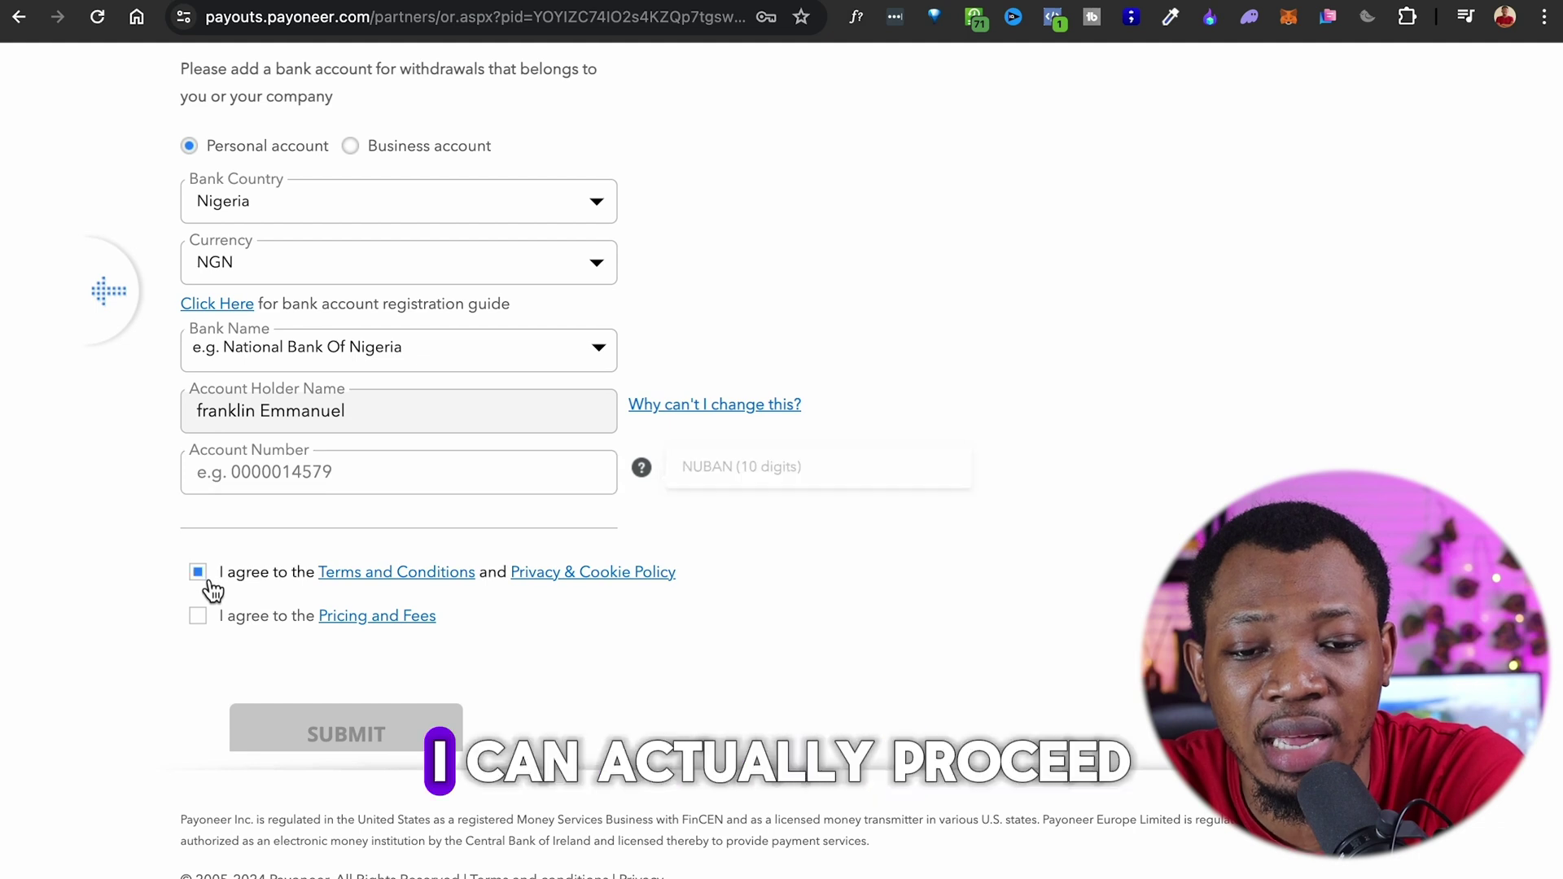
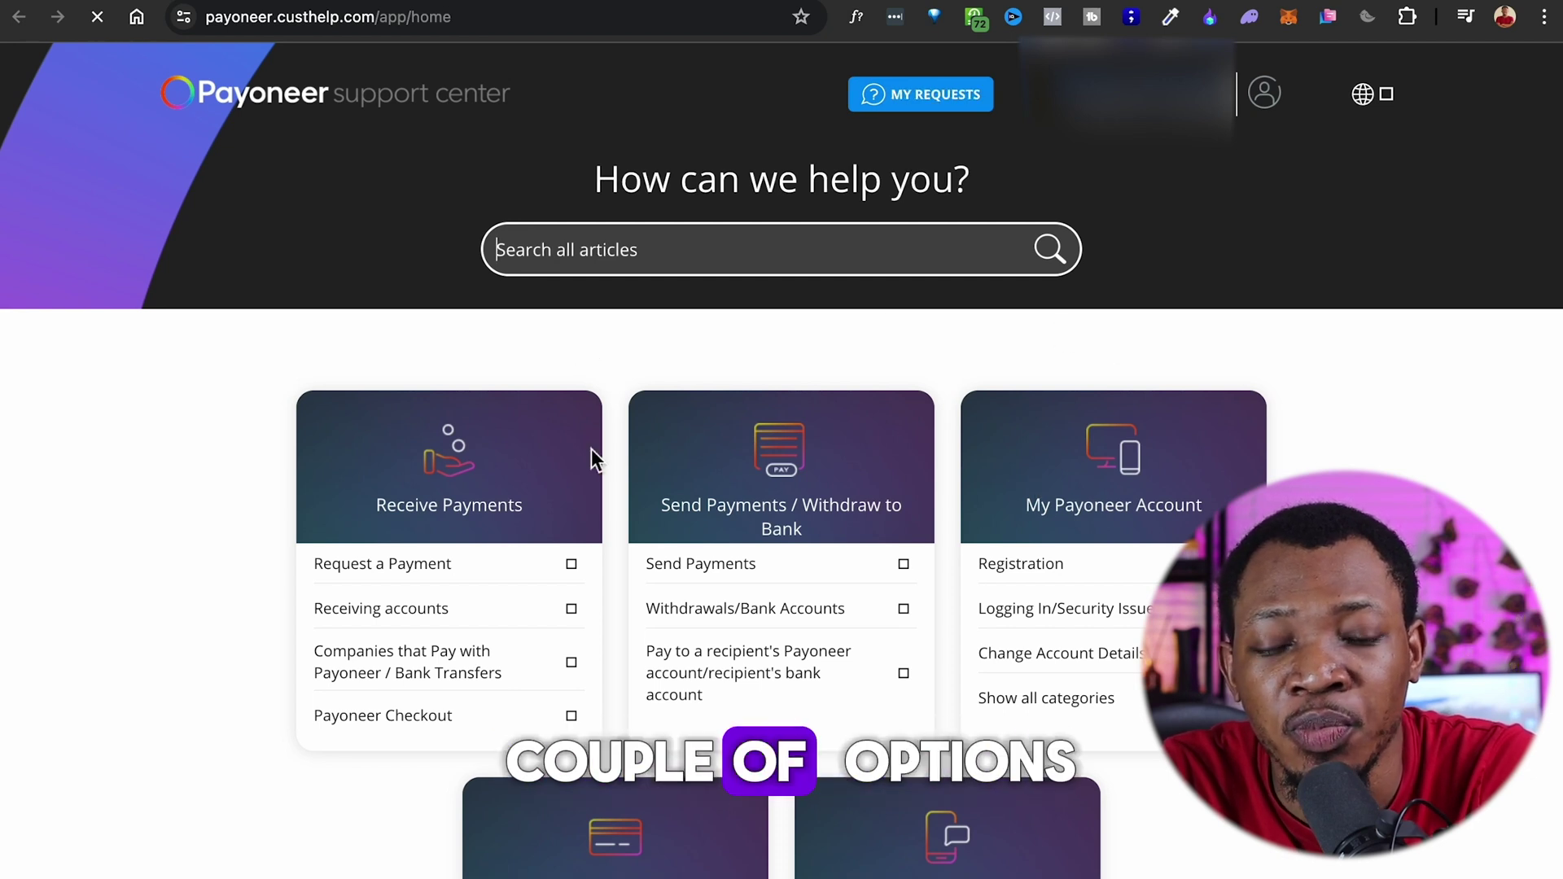
Step: Reach Contact Customer Care from the Receiving accounts article on applying for another currency
click(417, 623)
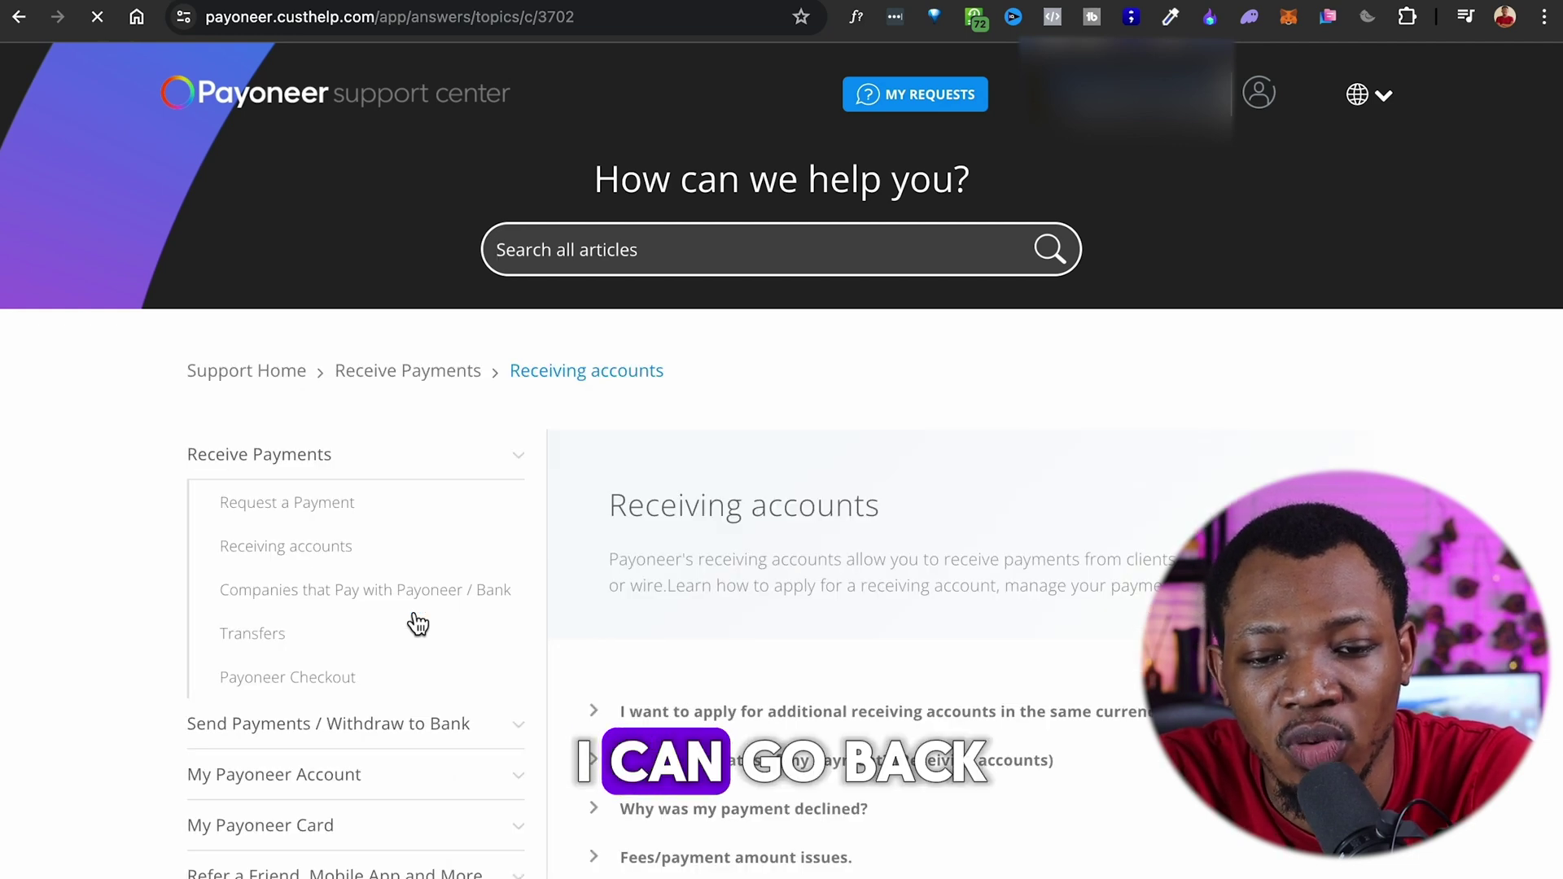
scroll(819, 702, down, 5)
scroll(816, 702, down, 2)
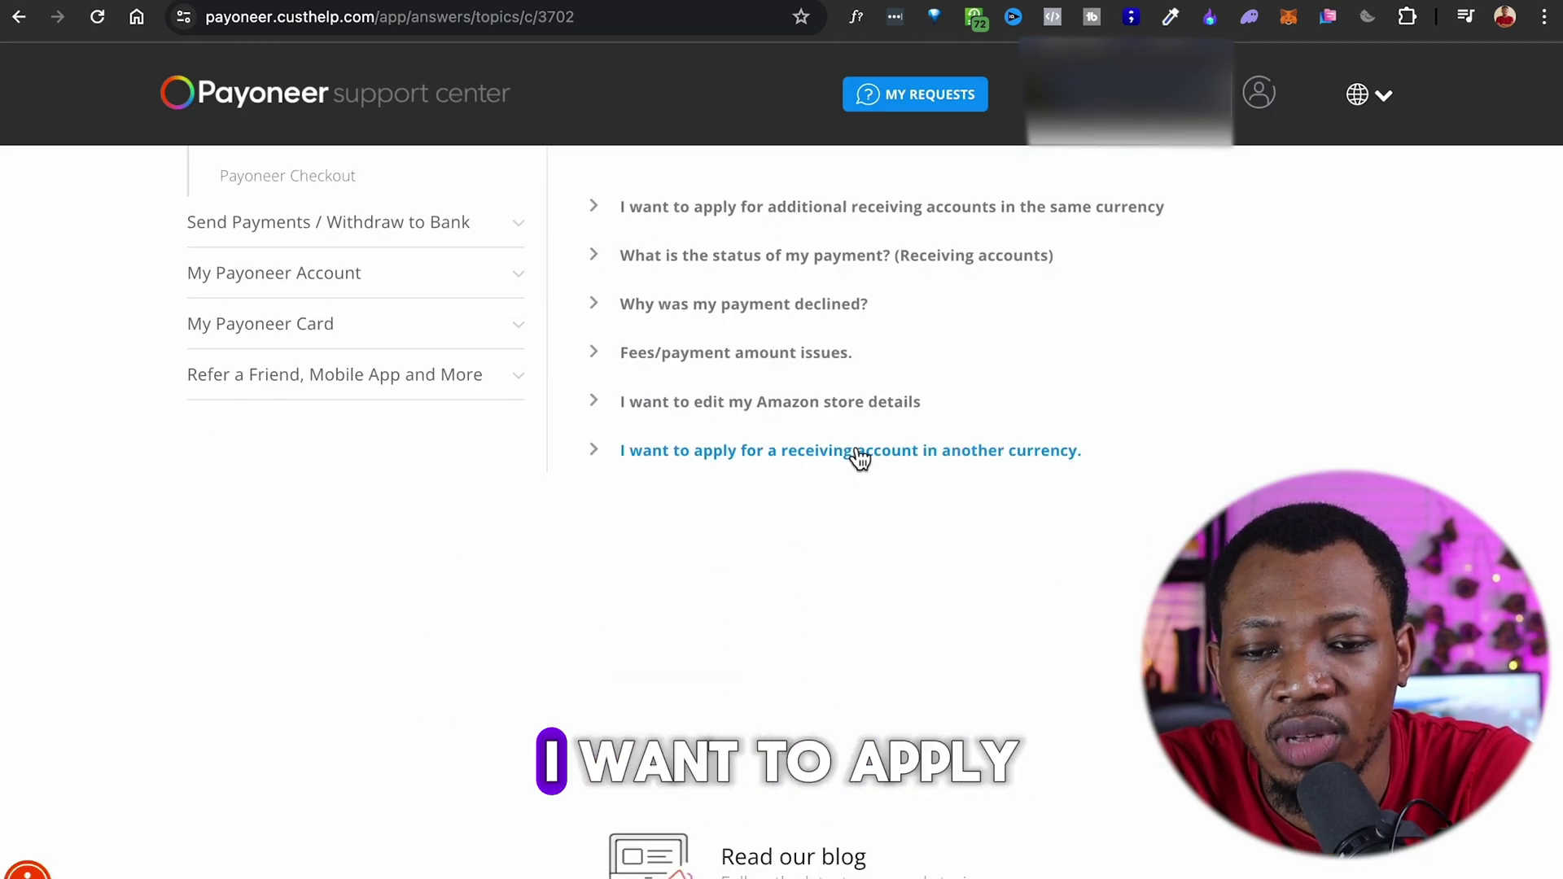
click(855, 453)
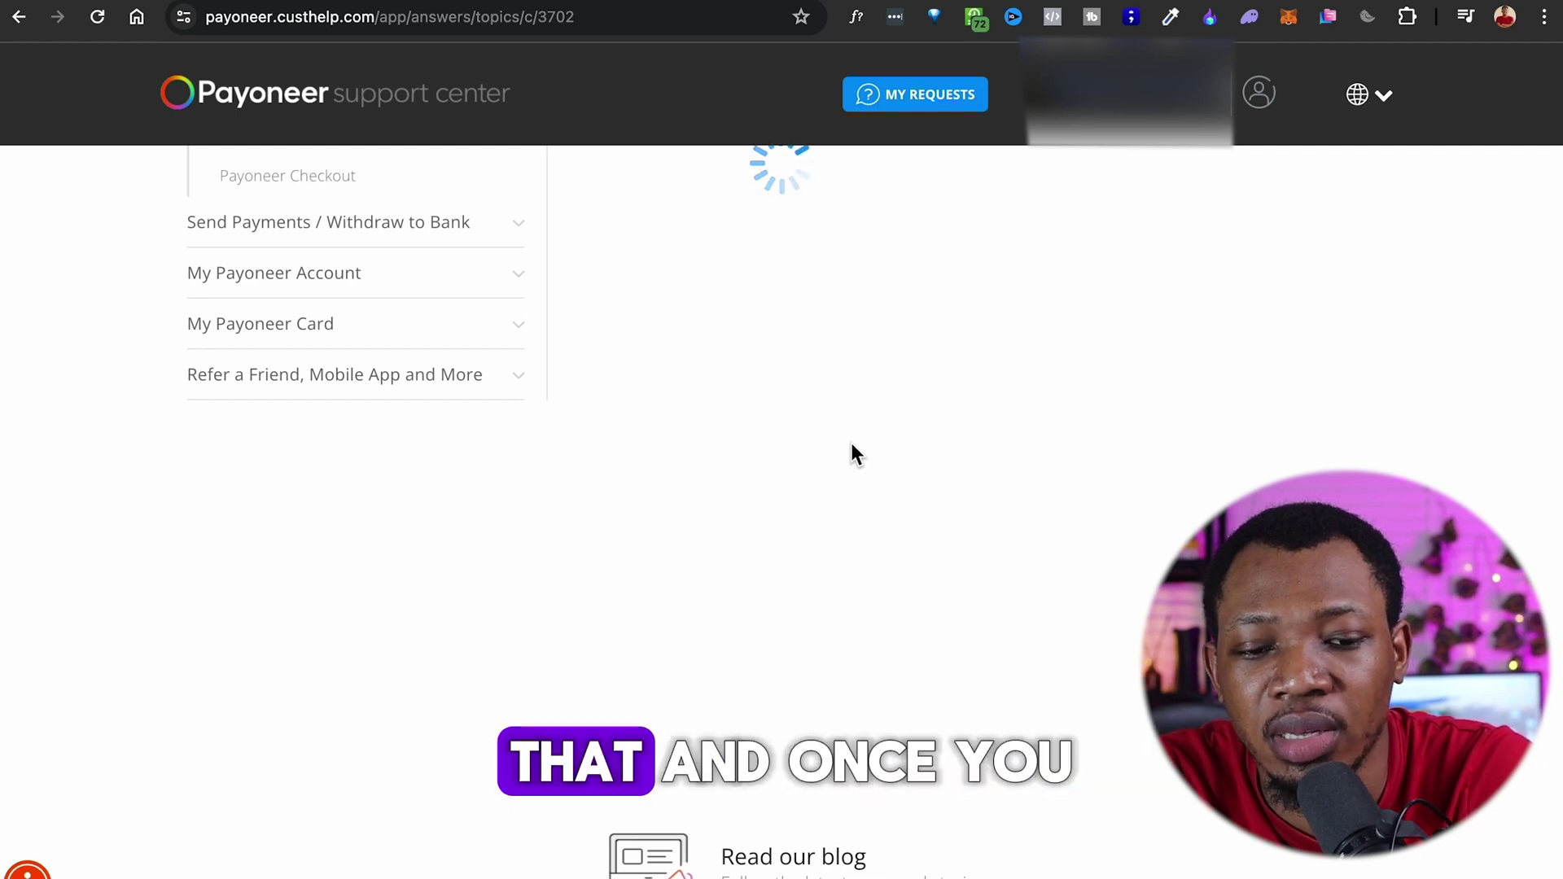
scroll(855, 453, up, 2)
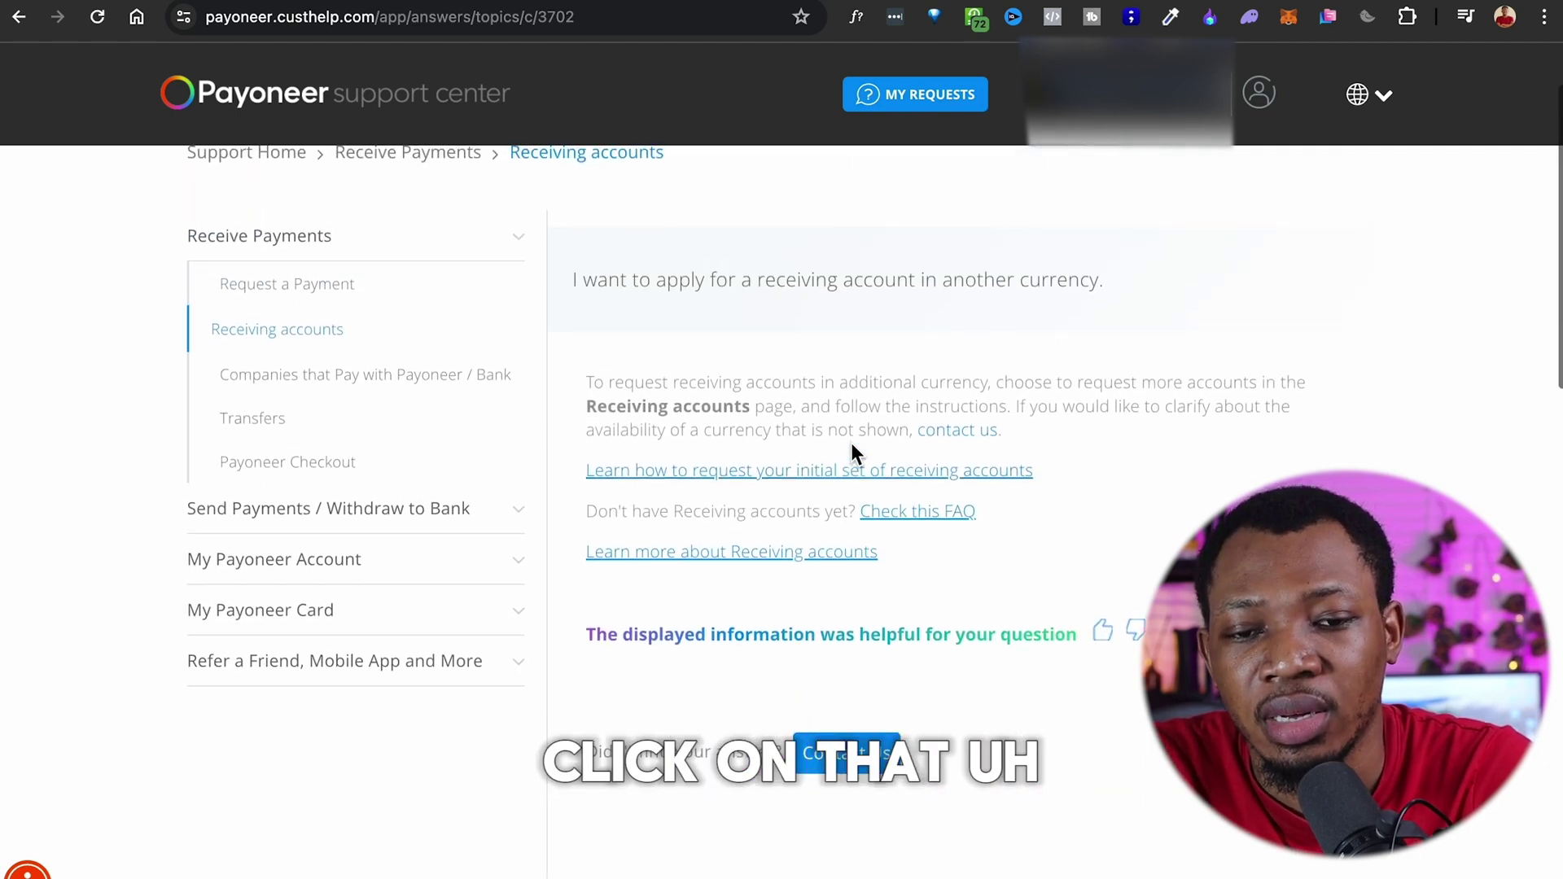
scroll(802, 510, down, 5)
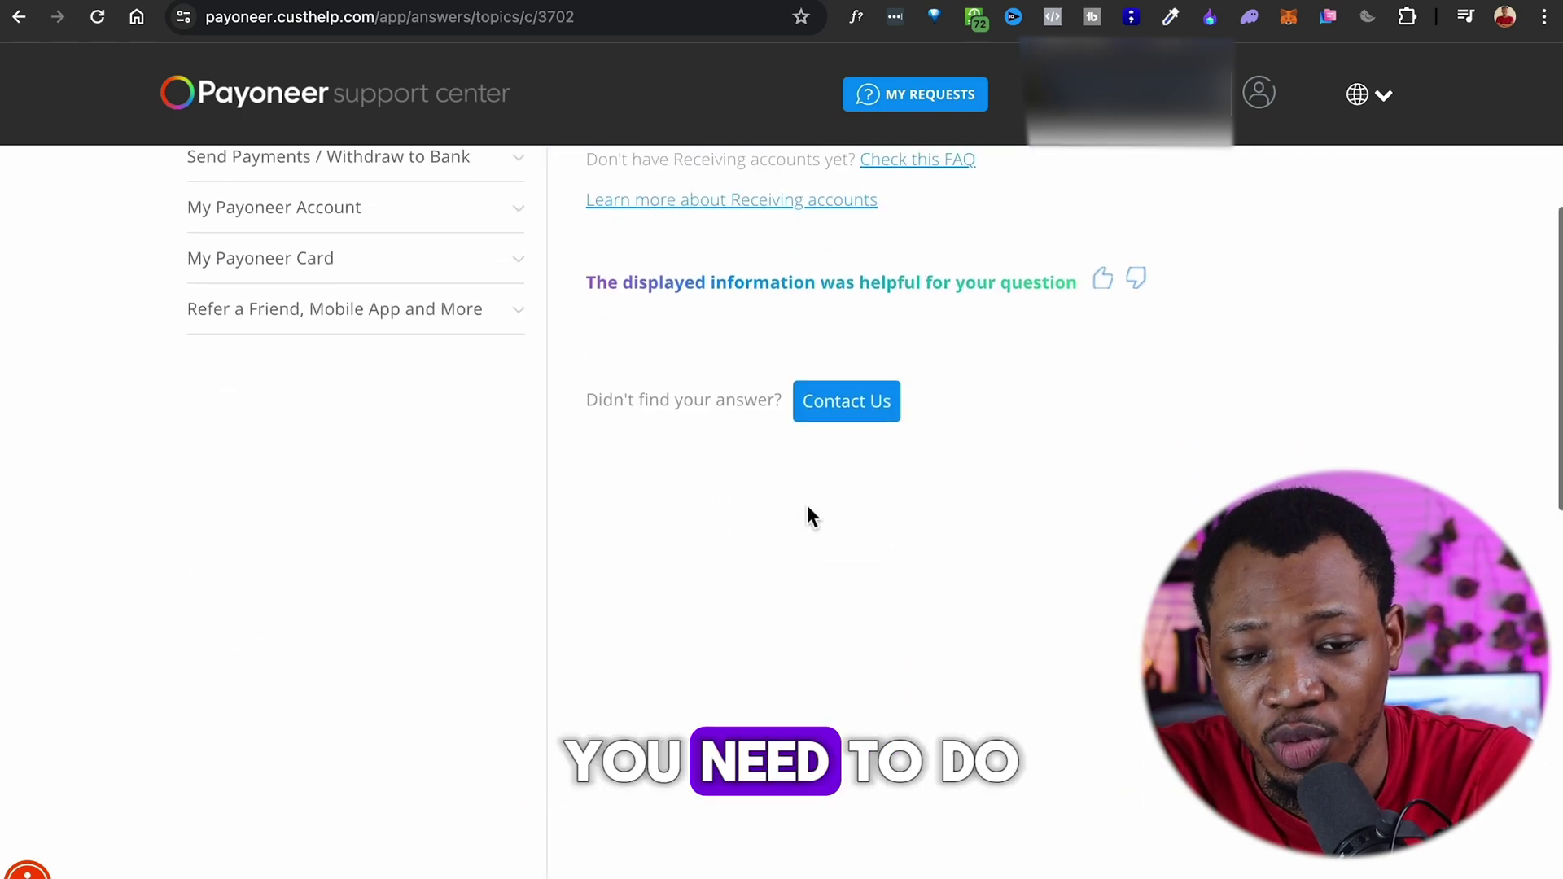
click(870, 413)
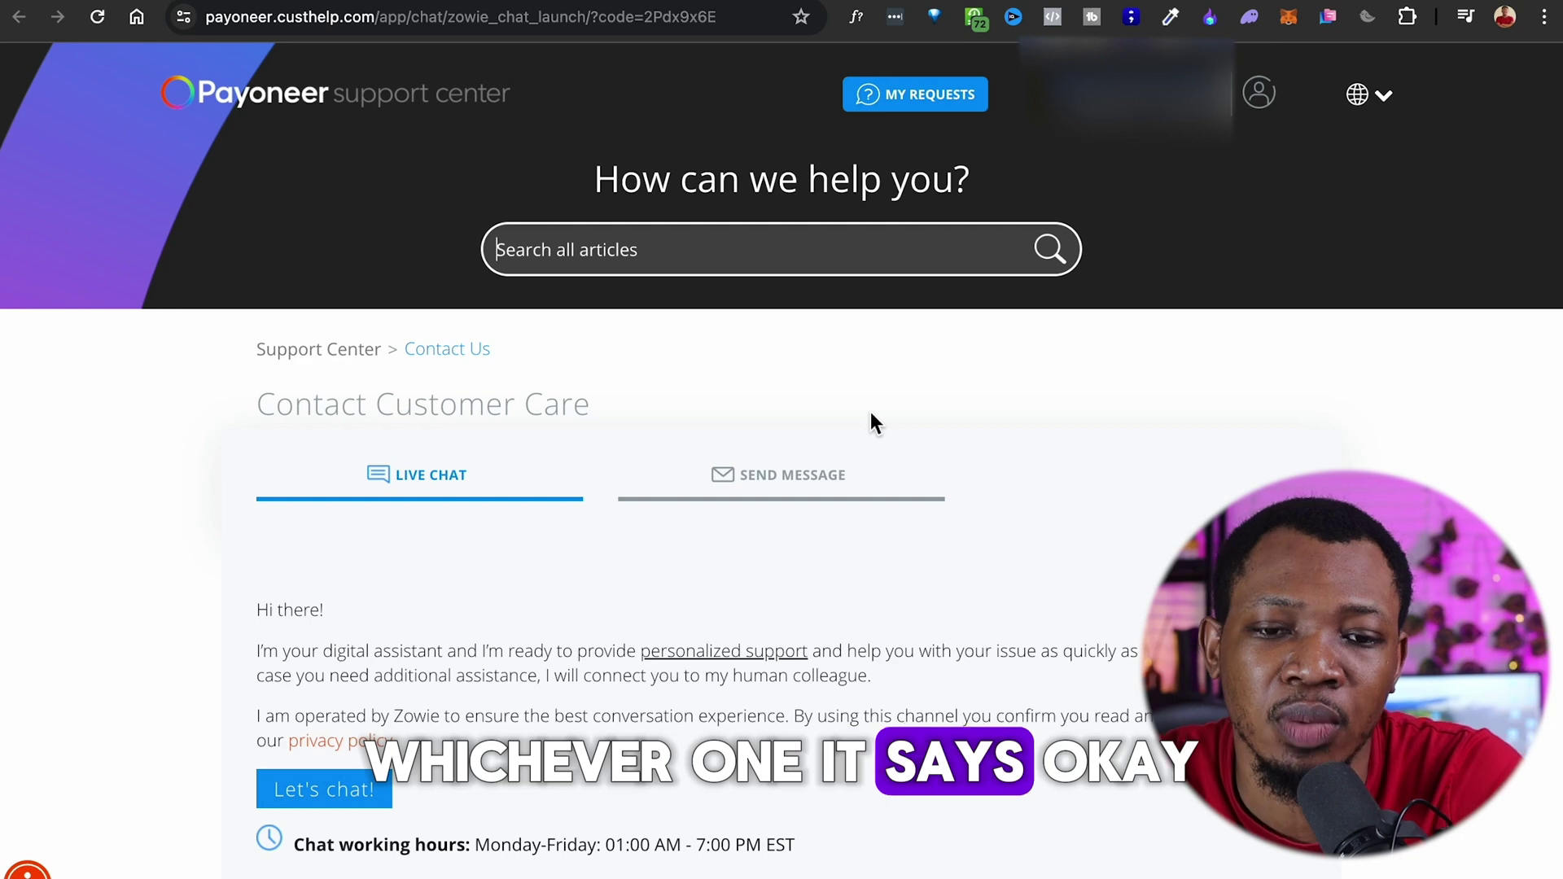
Step: Switch to the Send Message form and scroll through its language, topic, comment and attachment fields
scroll(872, 417, down, 8)
scroll(871, 412, up, 5)
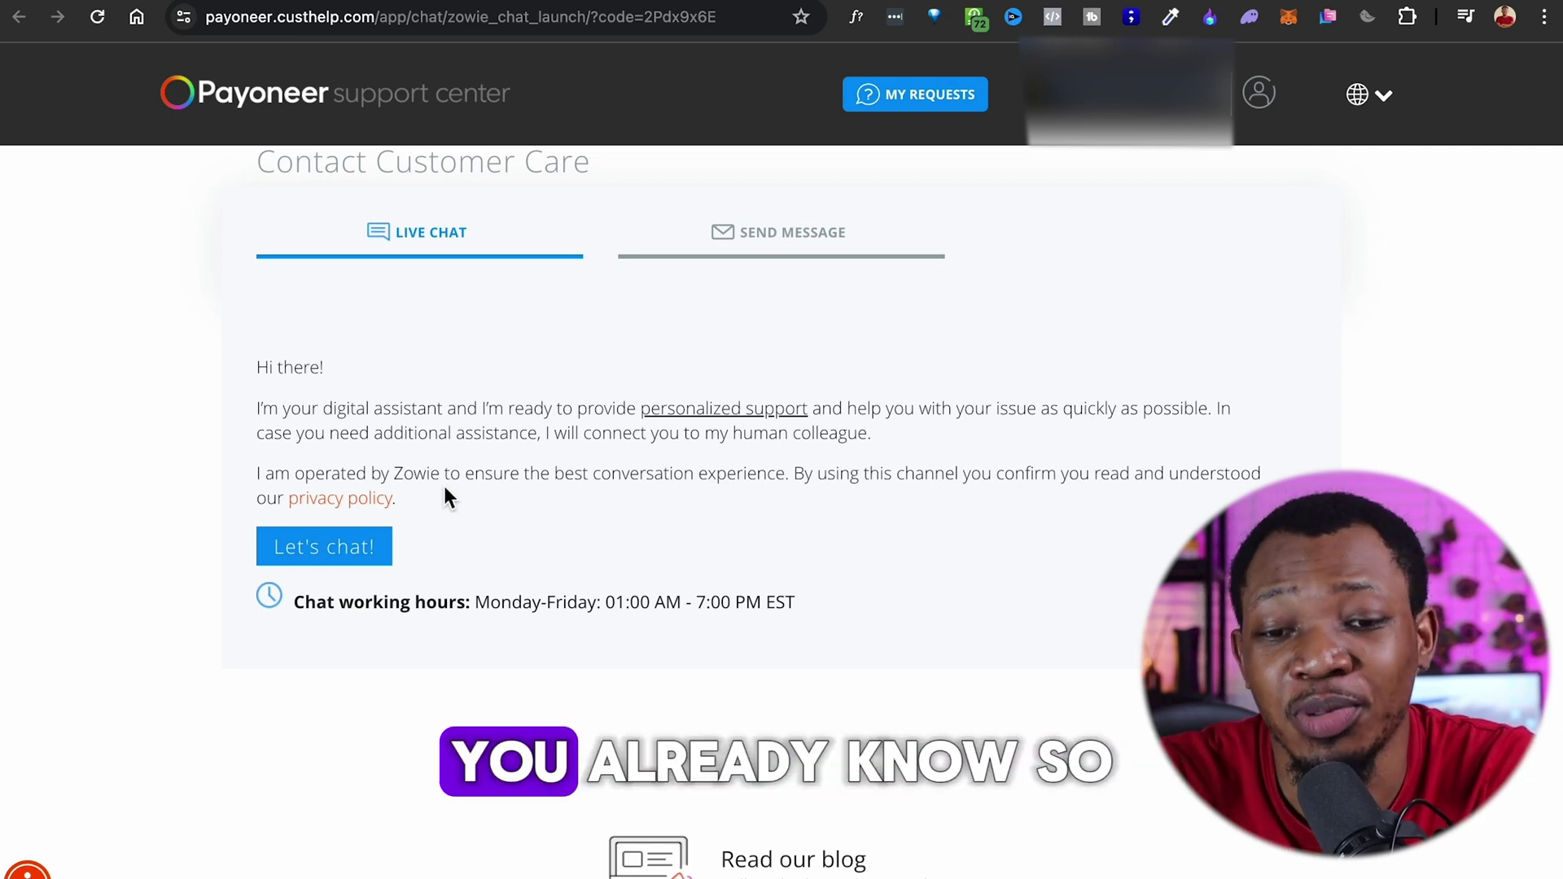
click(803, 257)
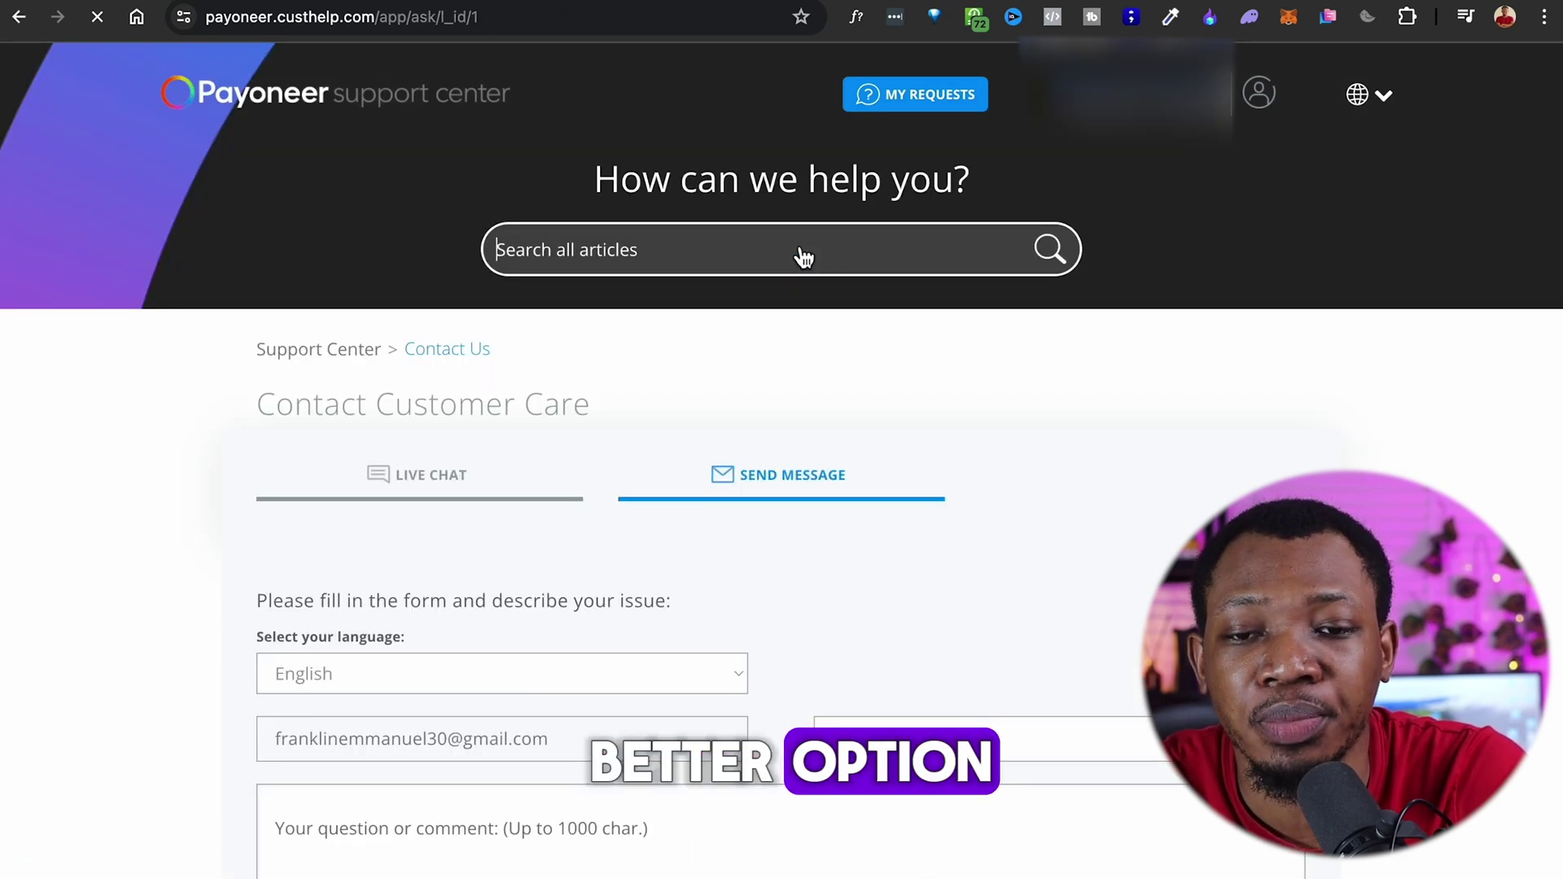
scroll(796, 708, down, 8)
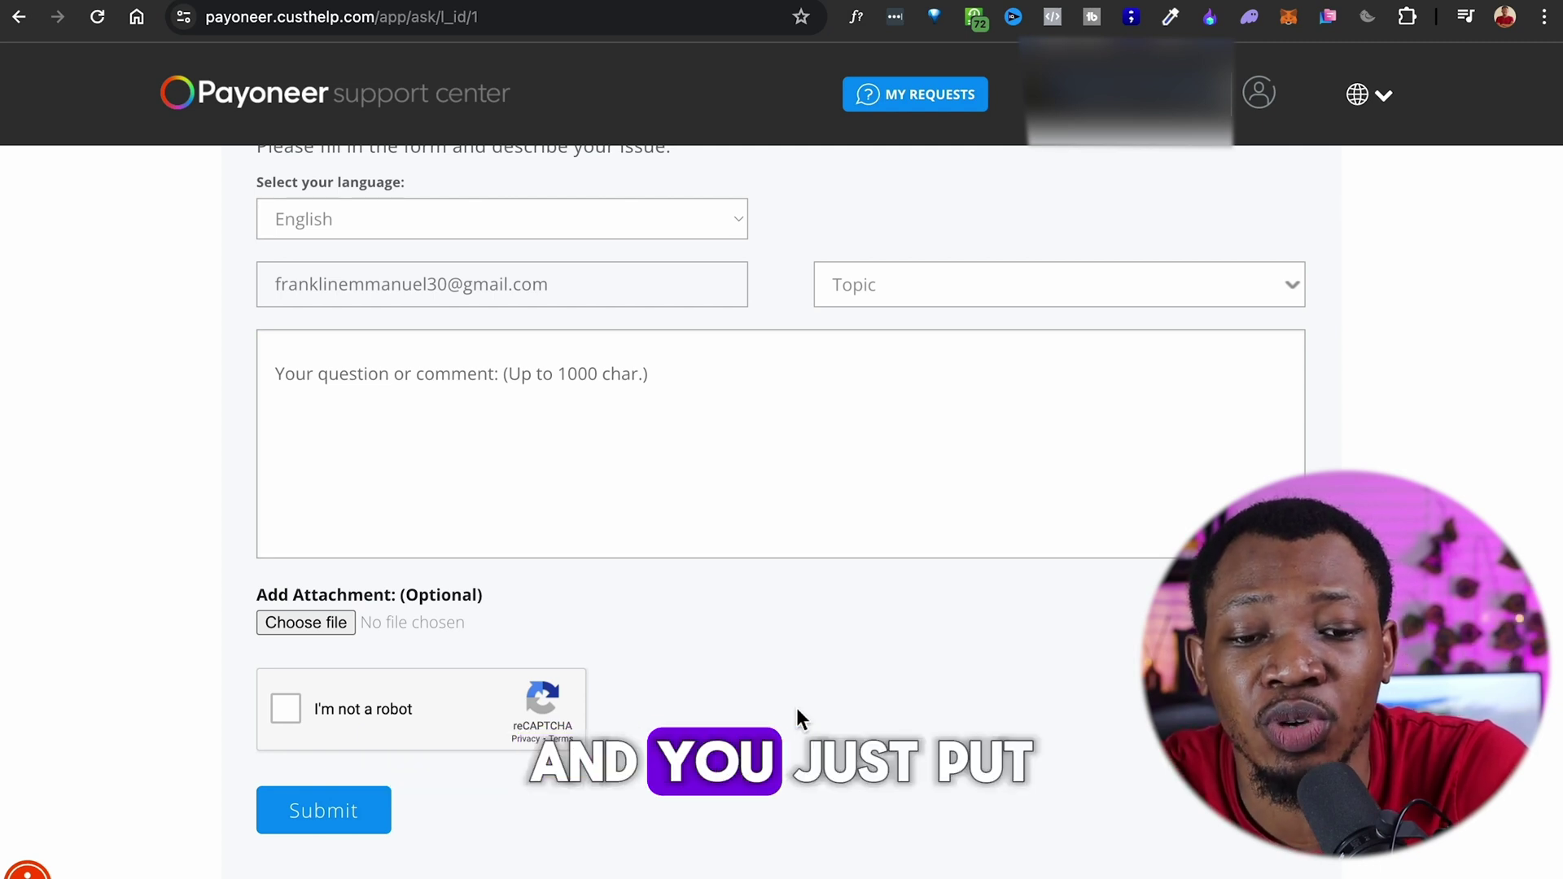
scroll(356, 626, up, 1)
scroll(354, 621, up, 3)
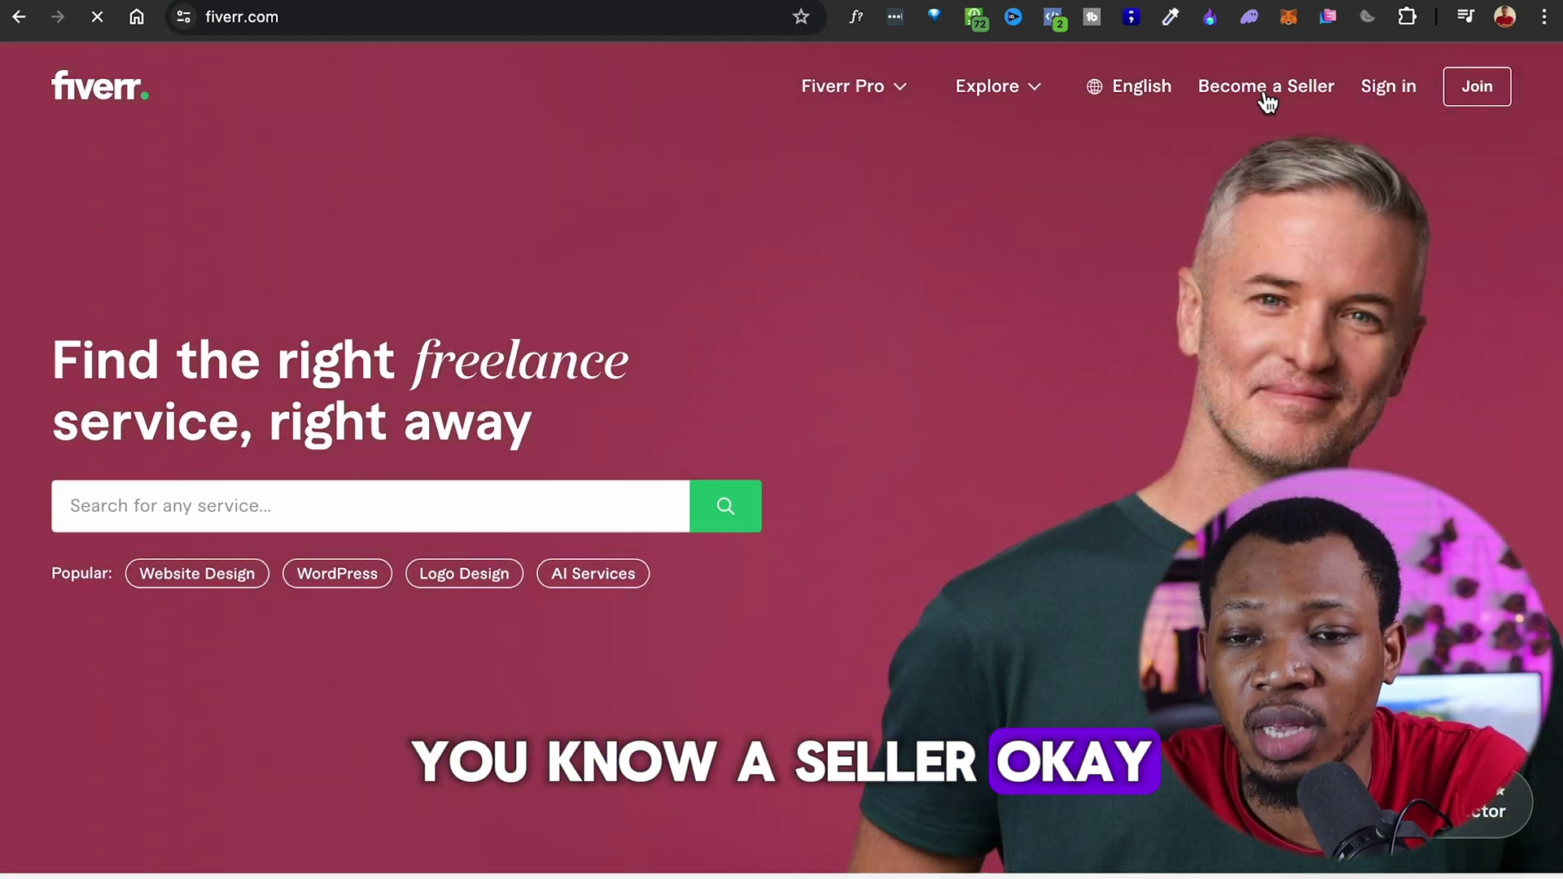
Step: Go from Become a Seller to Fiverr sign-in, dismiss the Google prompt, and continue with Google
click(1267, 102)
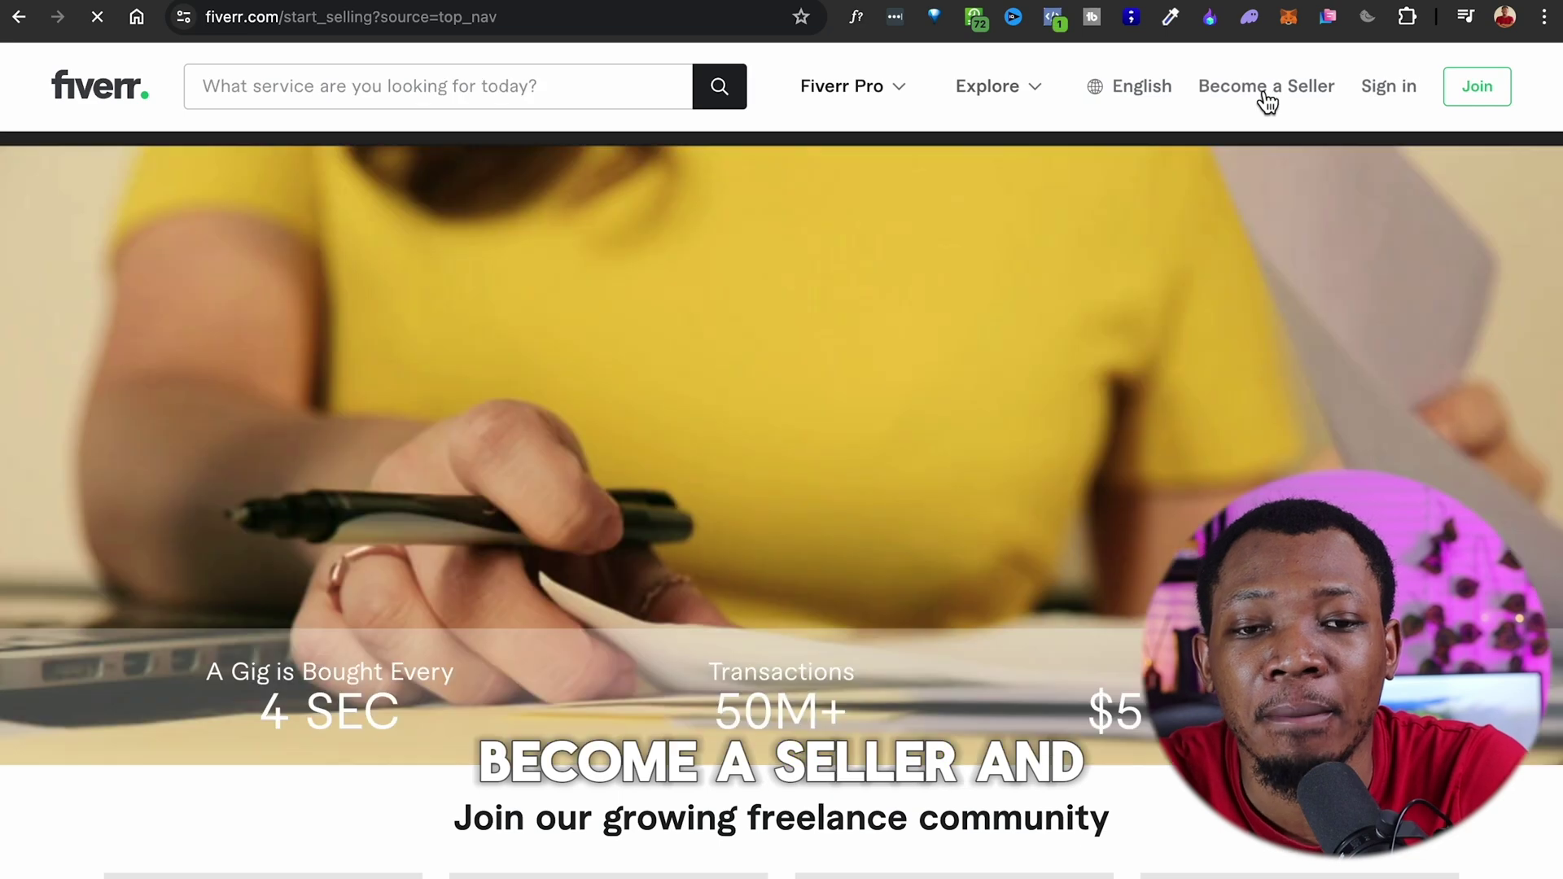
scroll(774, 498, down, 2)
scroll(774, 498, up, 2)
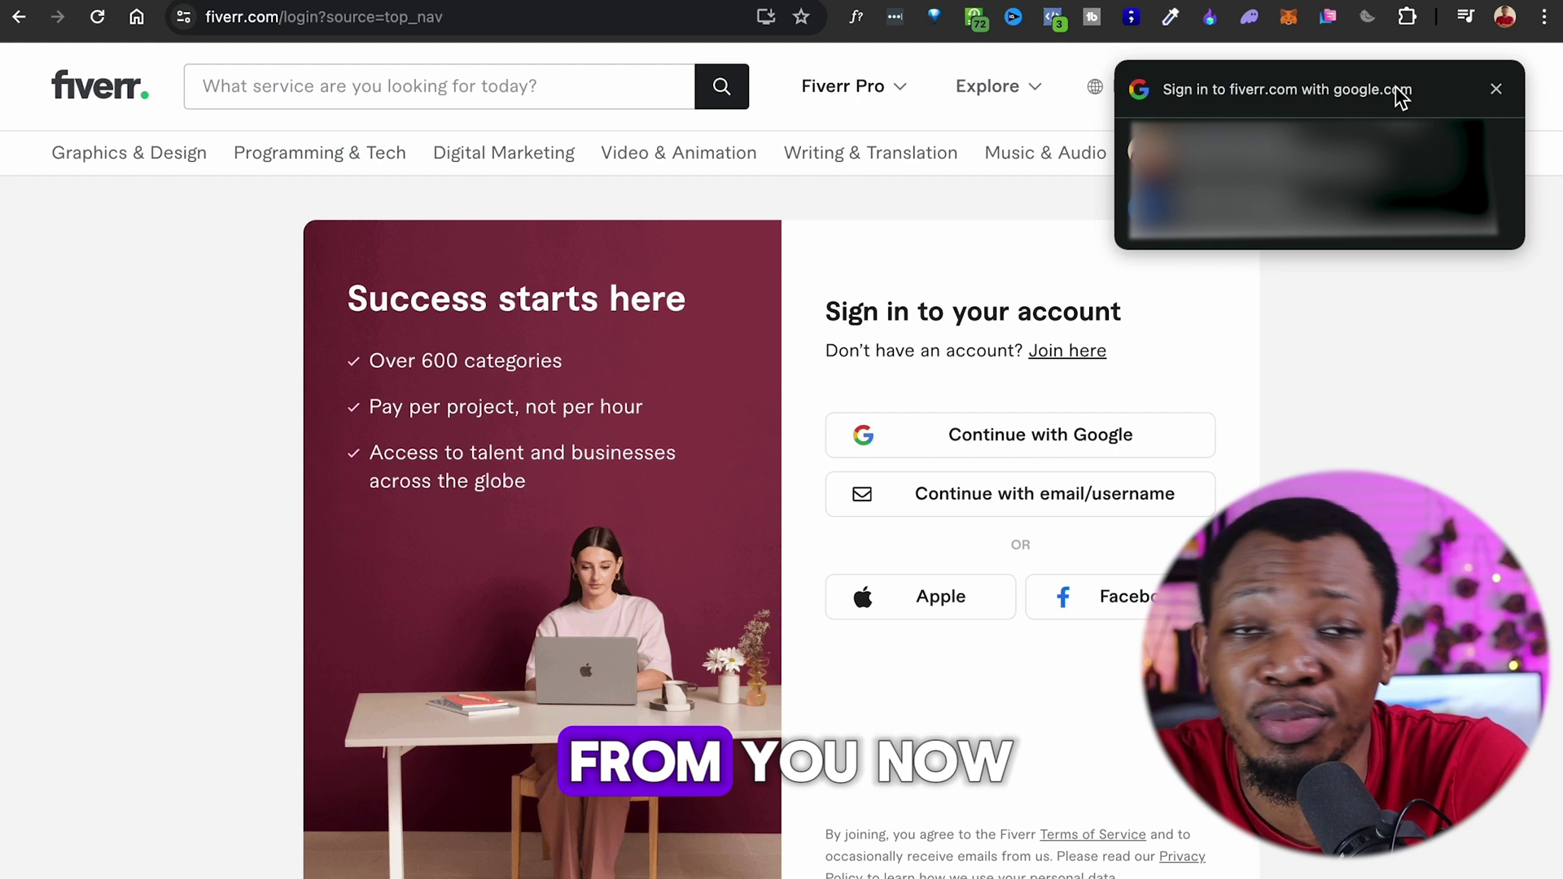
click(1498, 89)
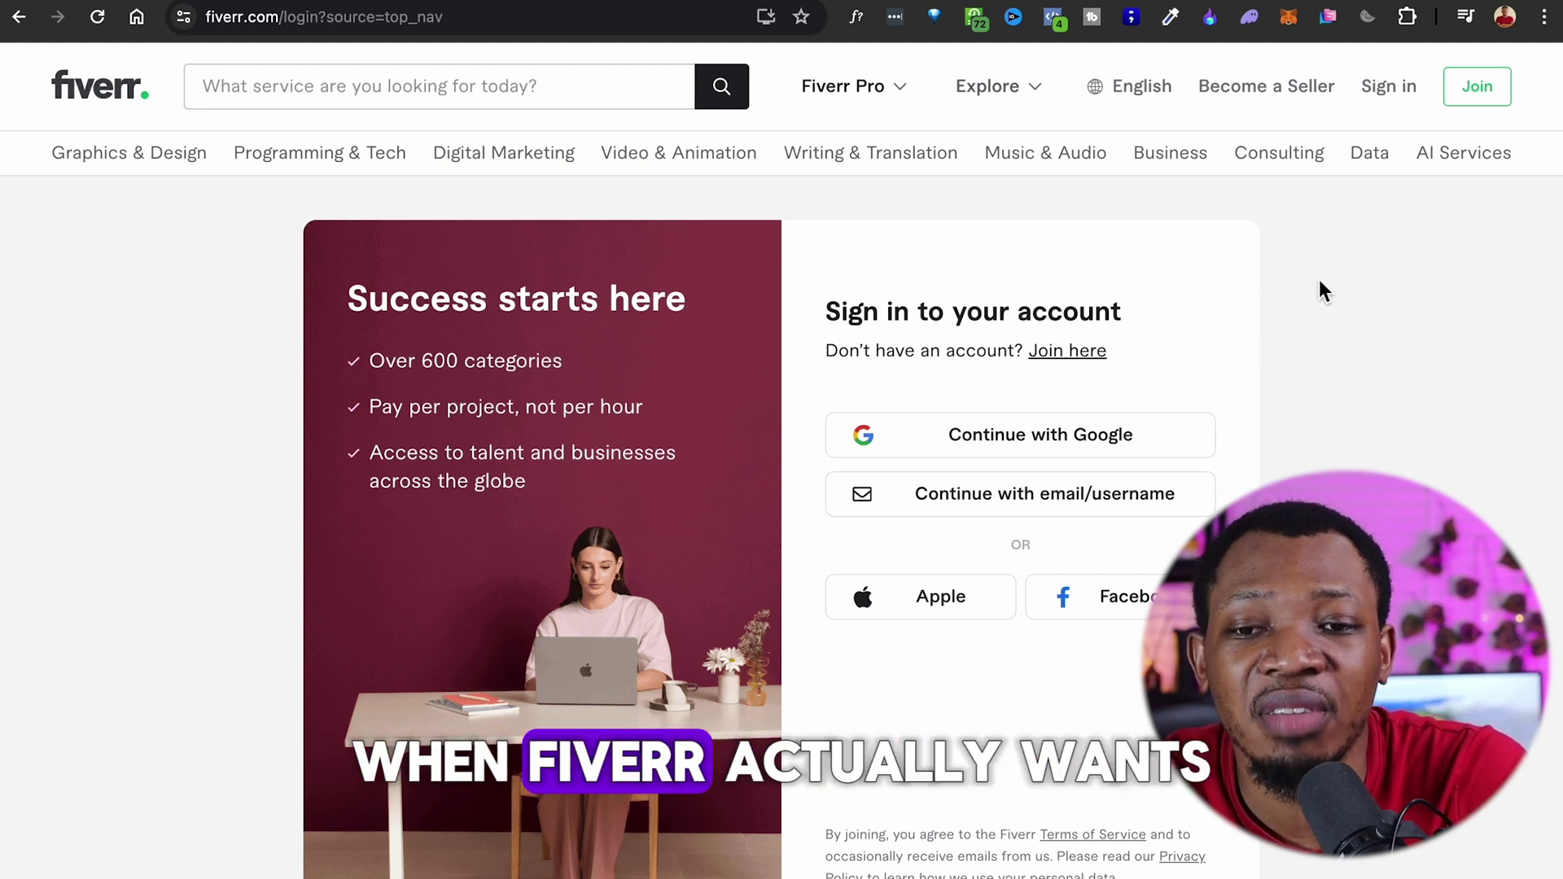
click(1081, 440)
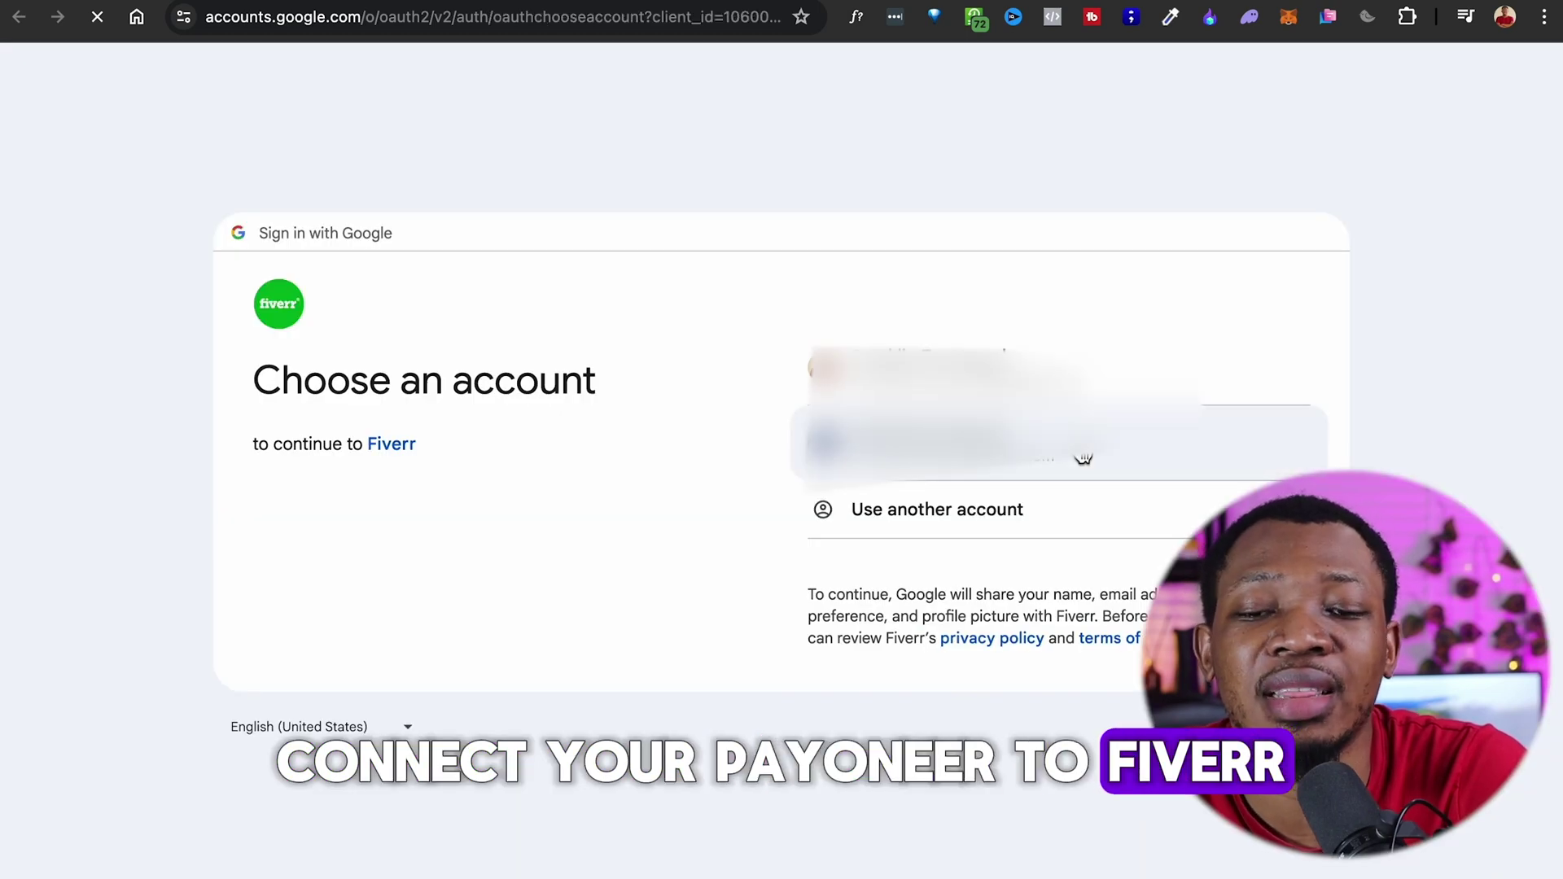
Step: Sign in with the chosen Google account and go to Billing and payments from the avatar menu
click(1081, 453)
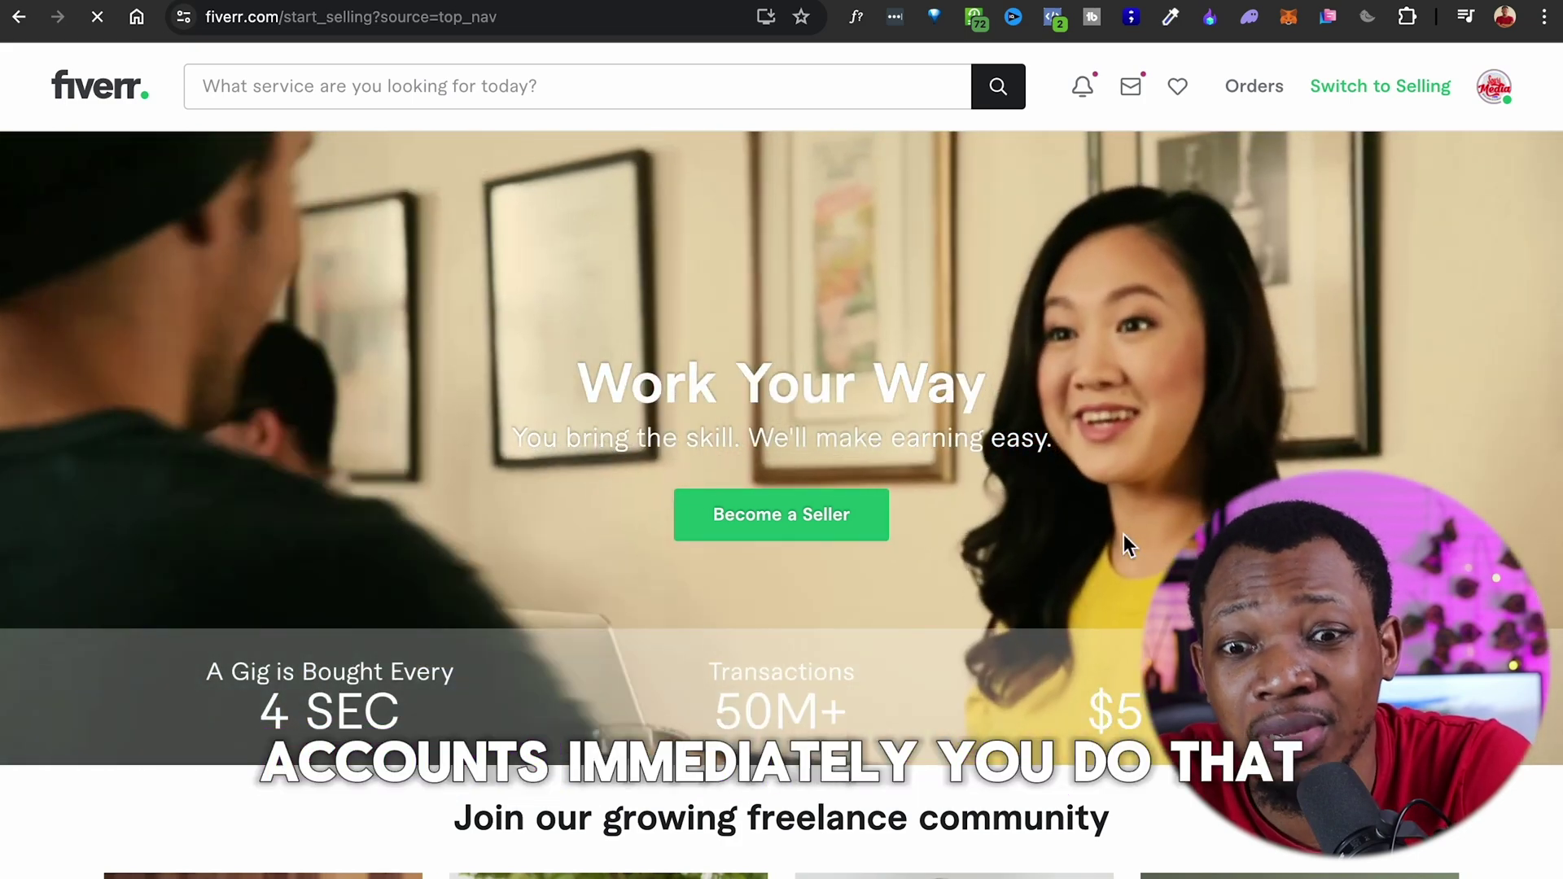
scroll(1123, 536, down, 5)
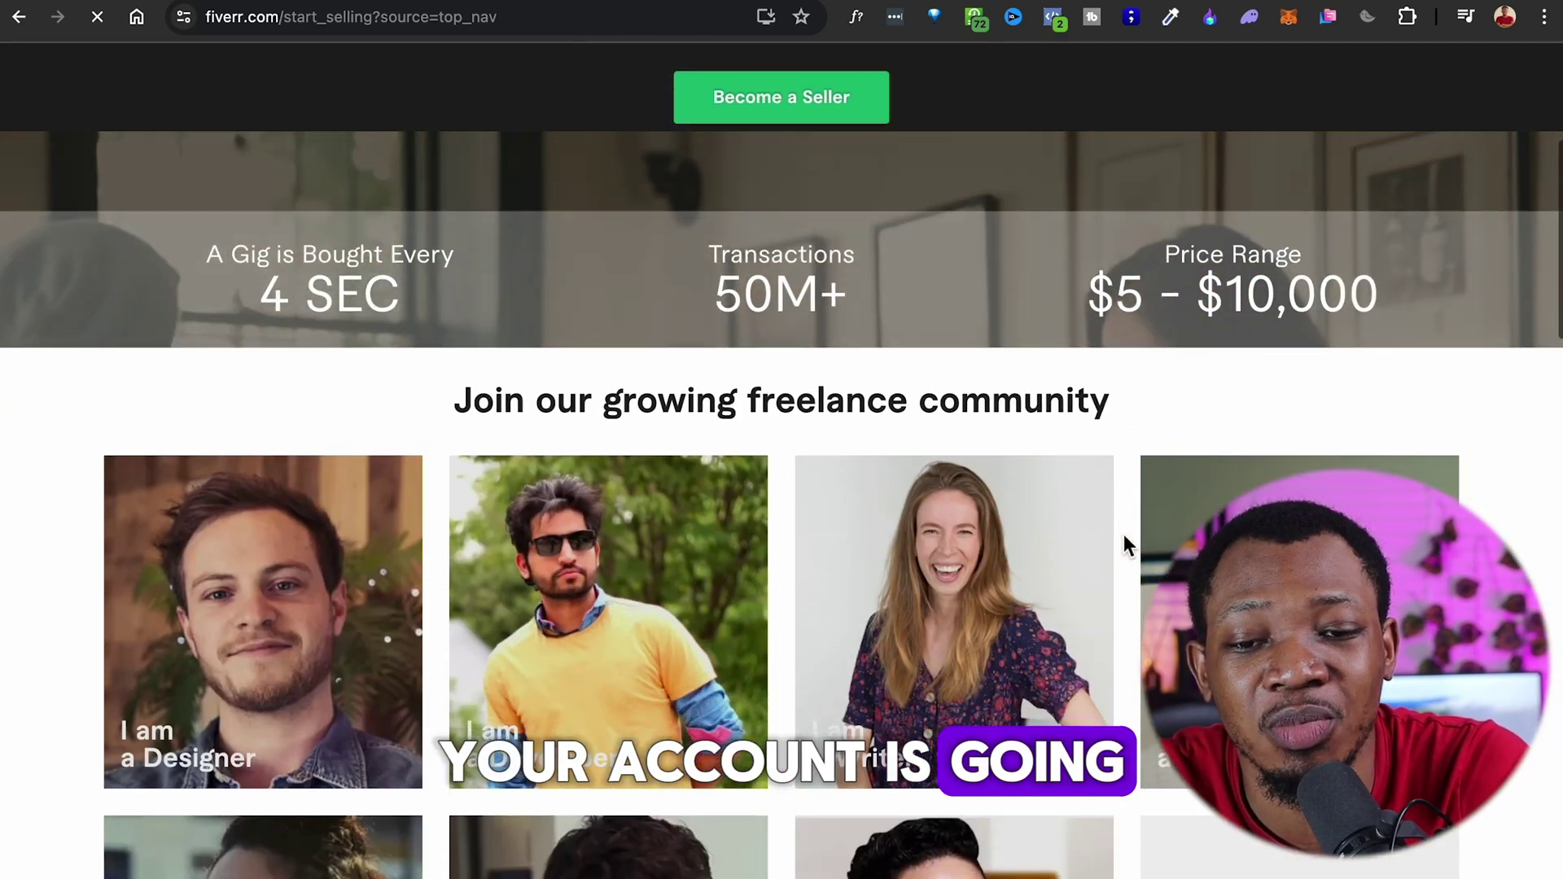
scroll(1124, 537, down, 12)
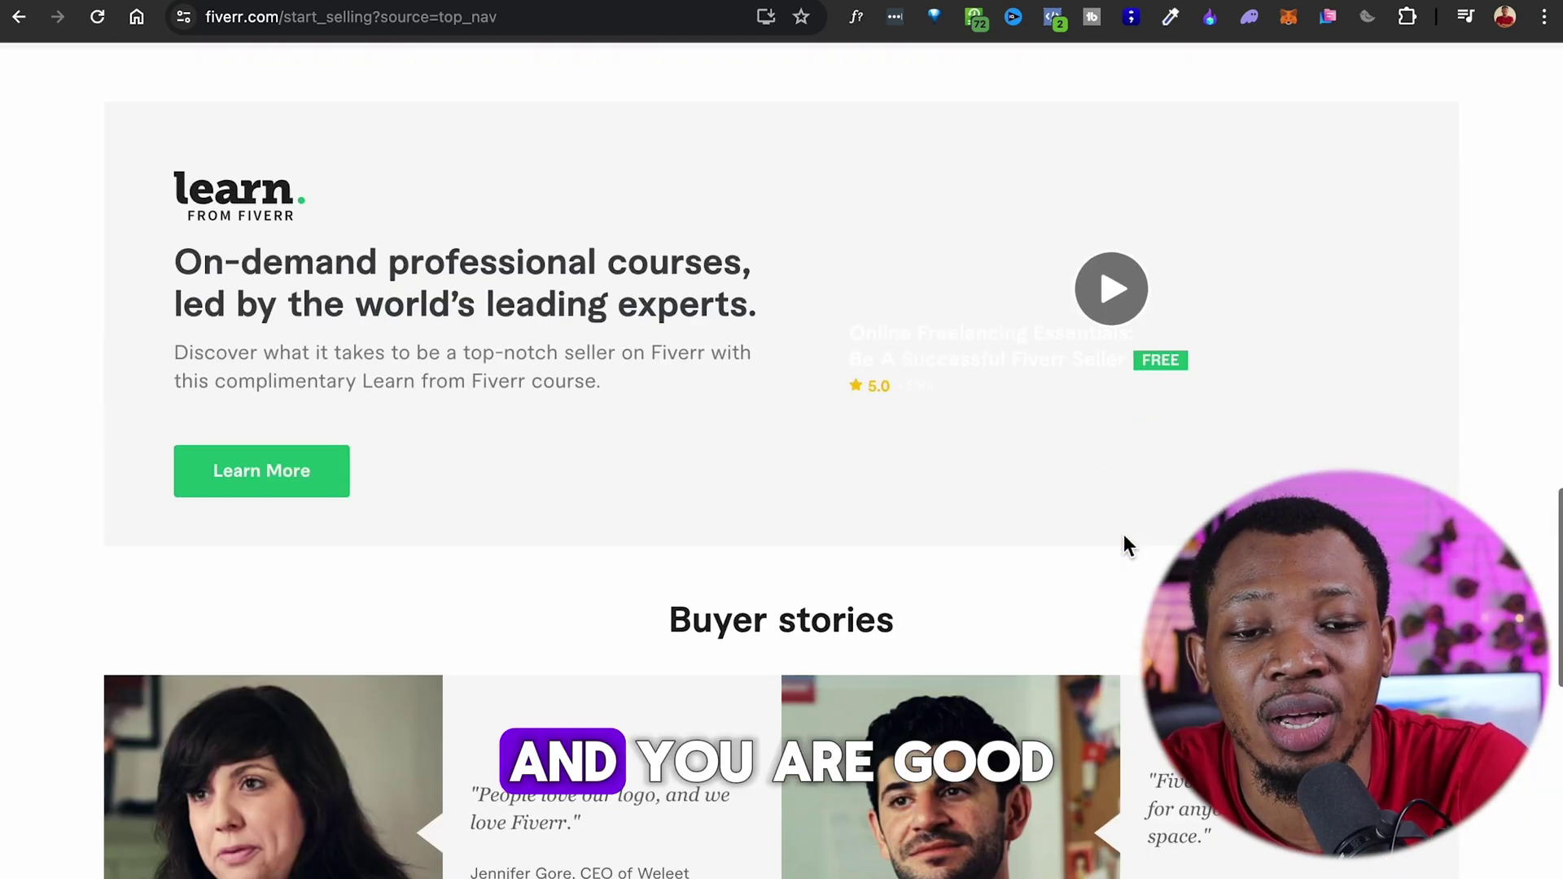
scroll(1123, 544, down, 5)
scroll(1124, 544, up, 20)
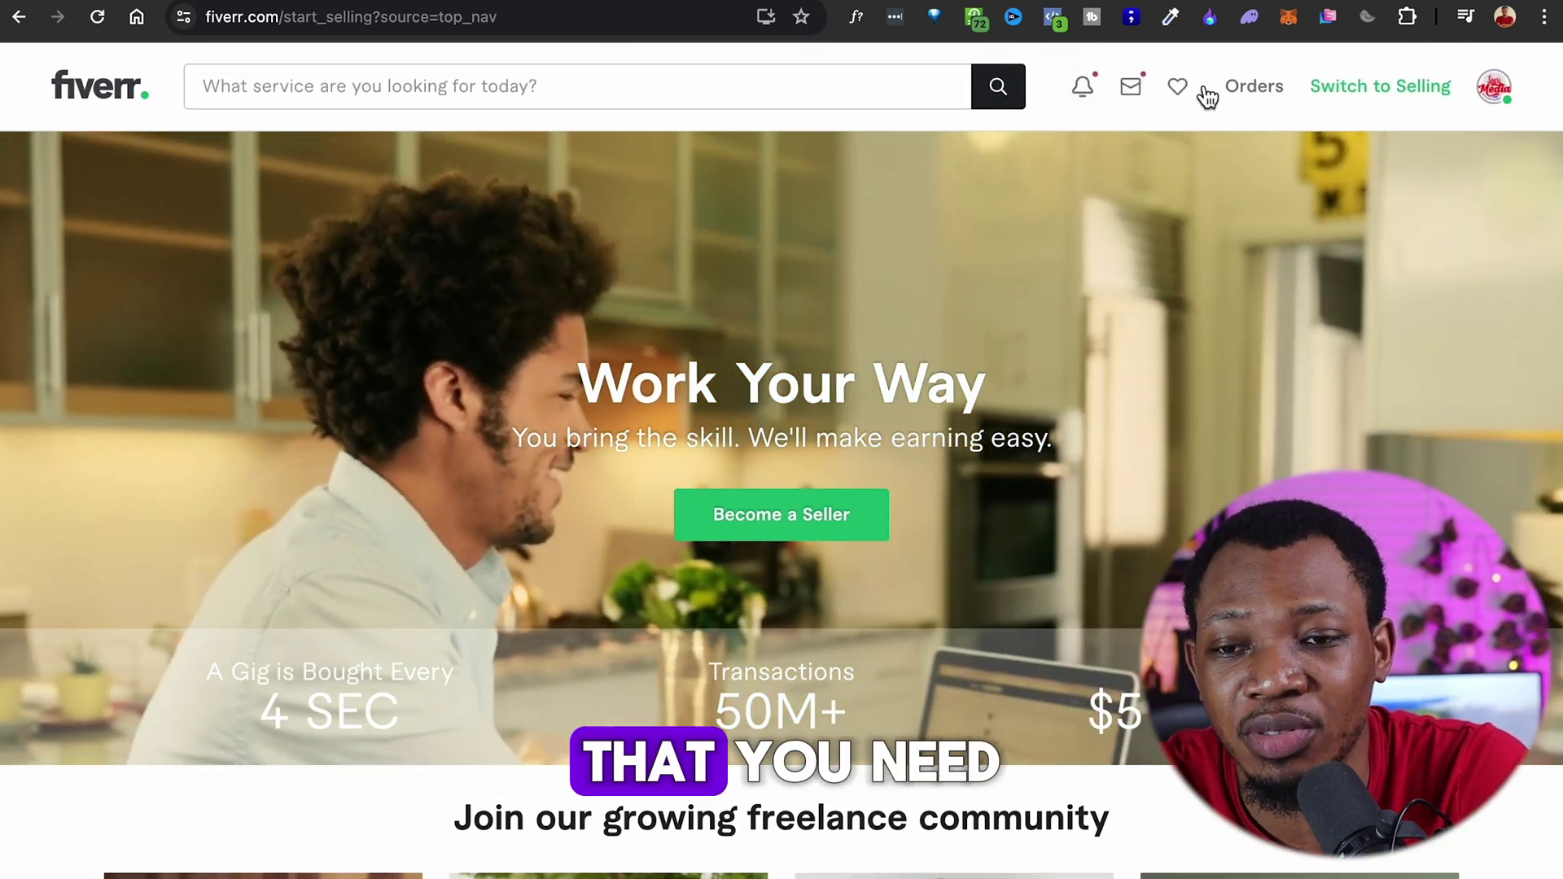
click(1493, 87)
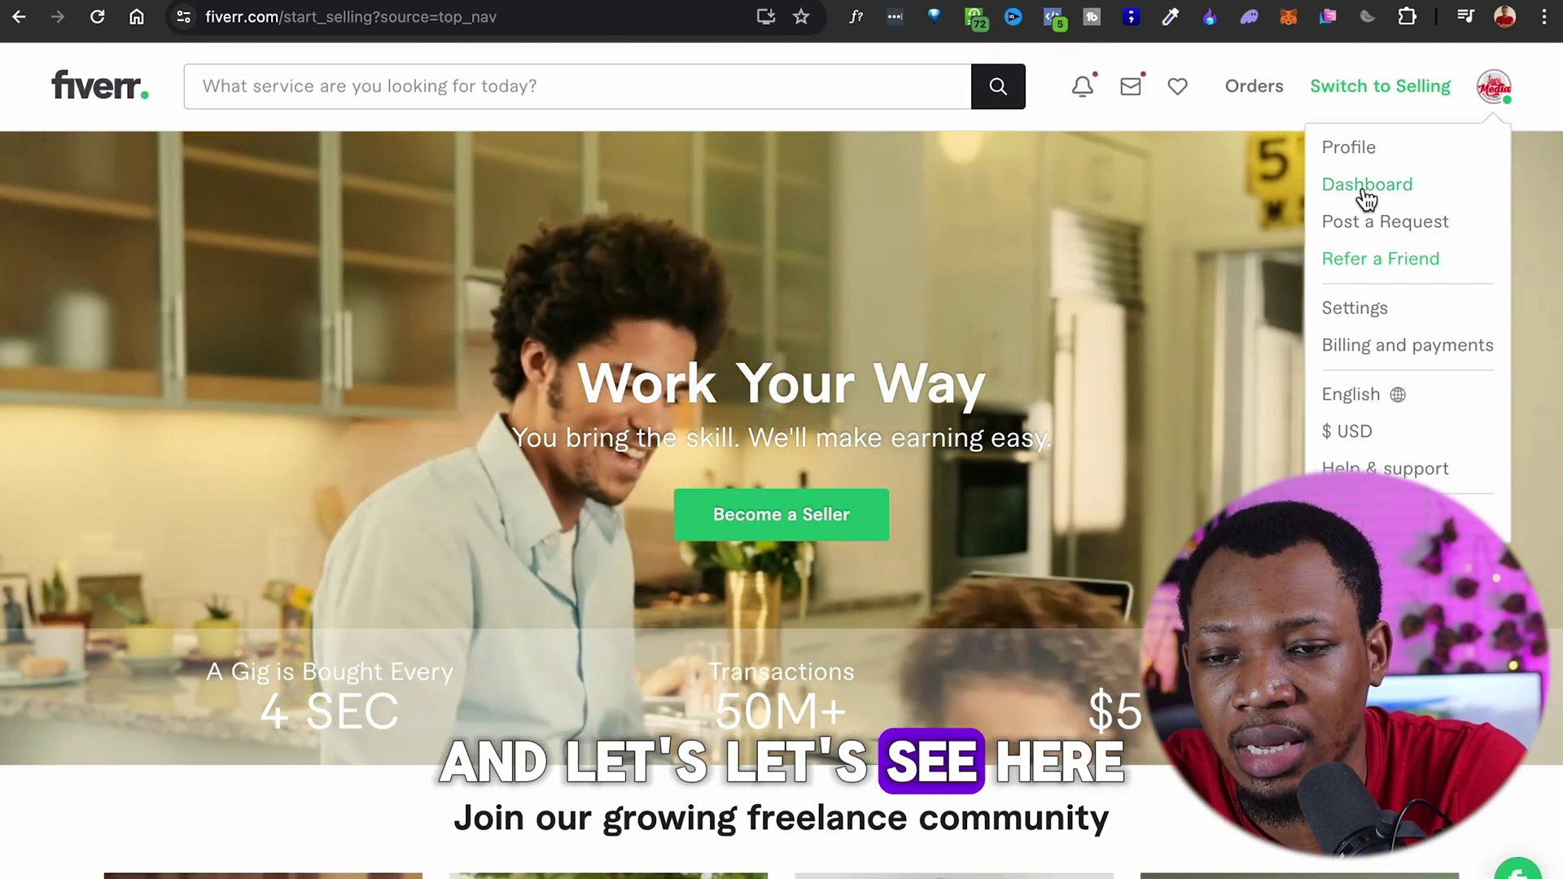
click(1376, 346)
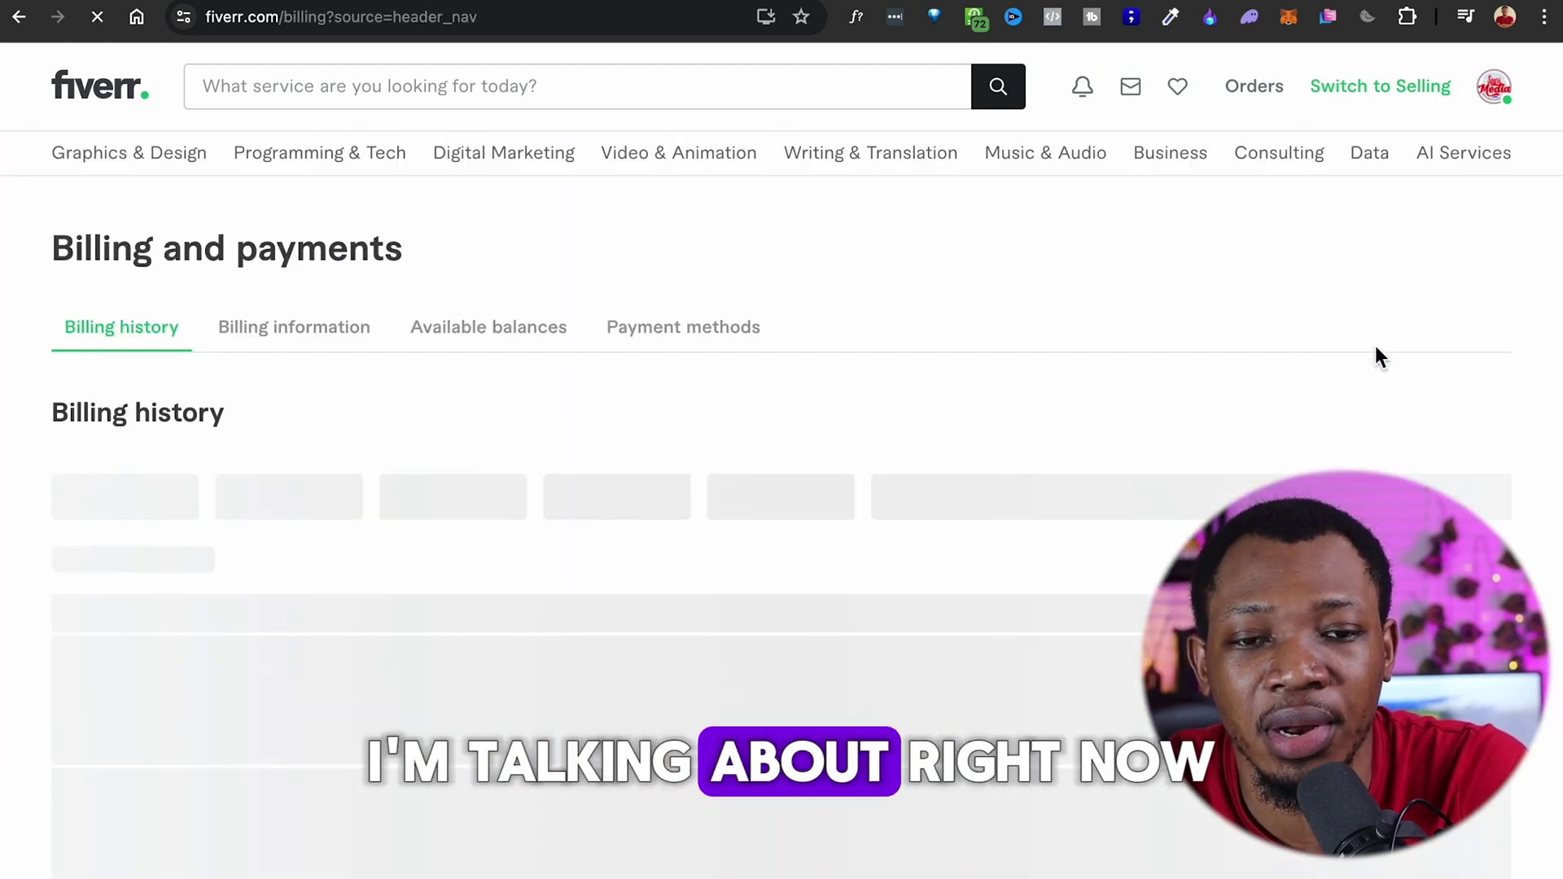
Step: Under Payment methods, add a new payment method with Credit / Debit Cards selected
scroll(690, 371, down, 1)
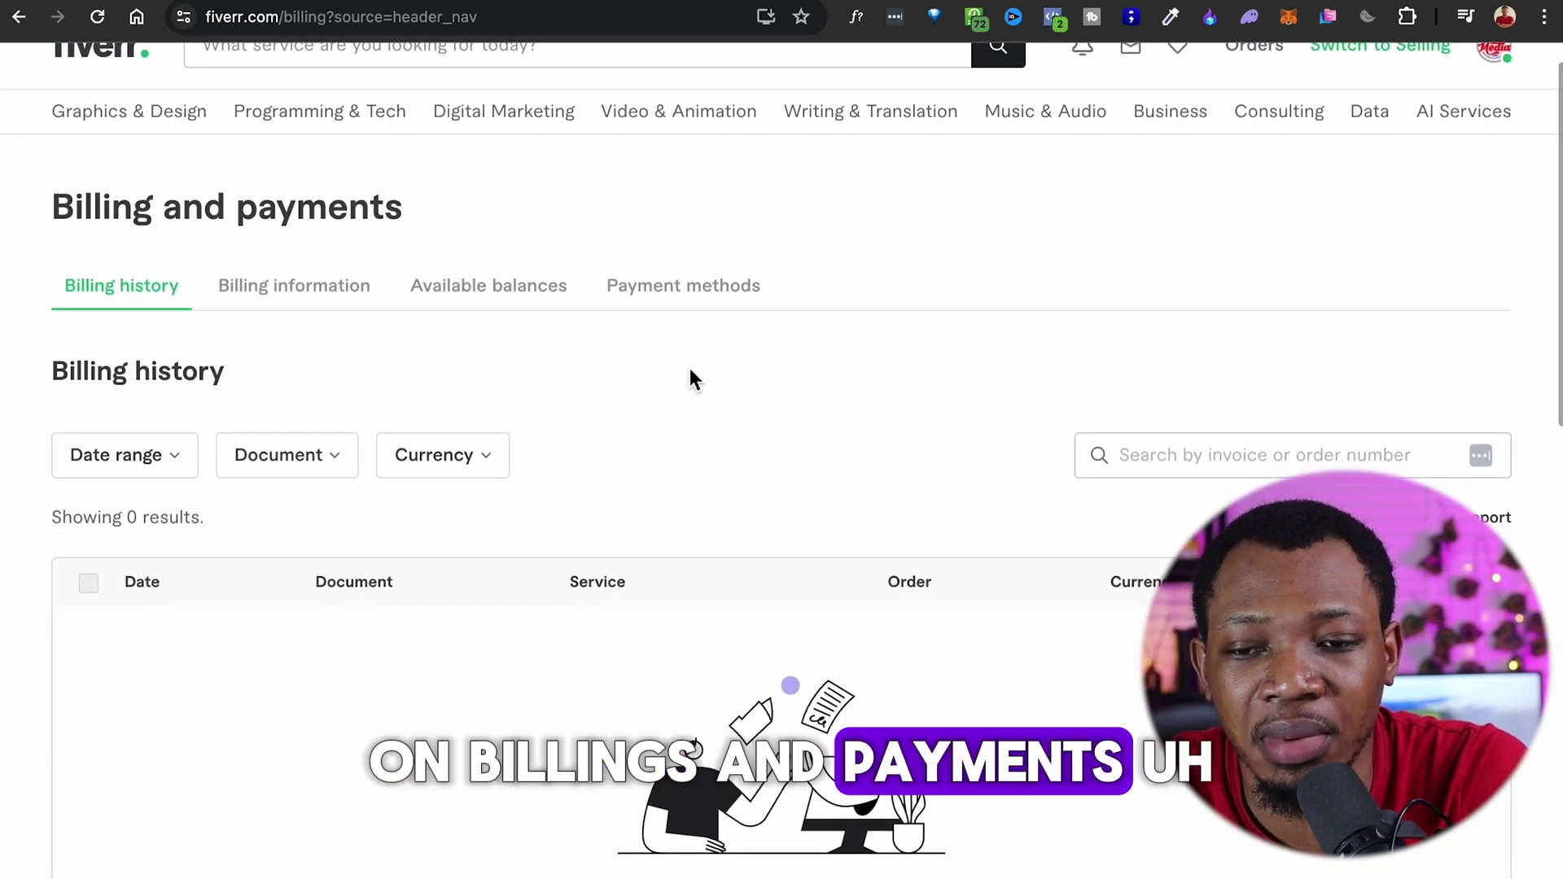
scroll(691, 380, down, 1)
click(692, 260)
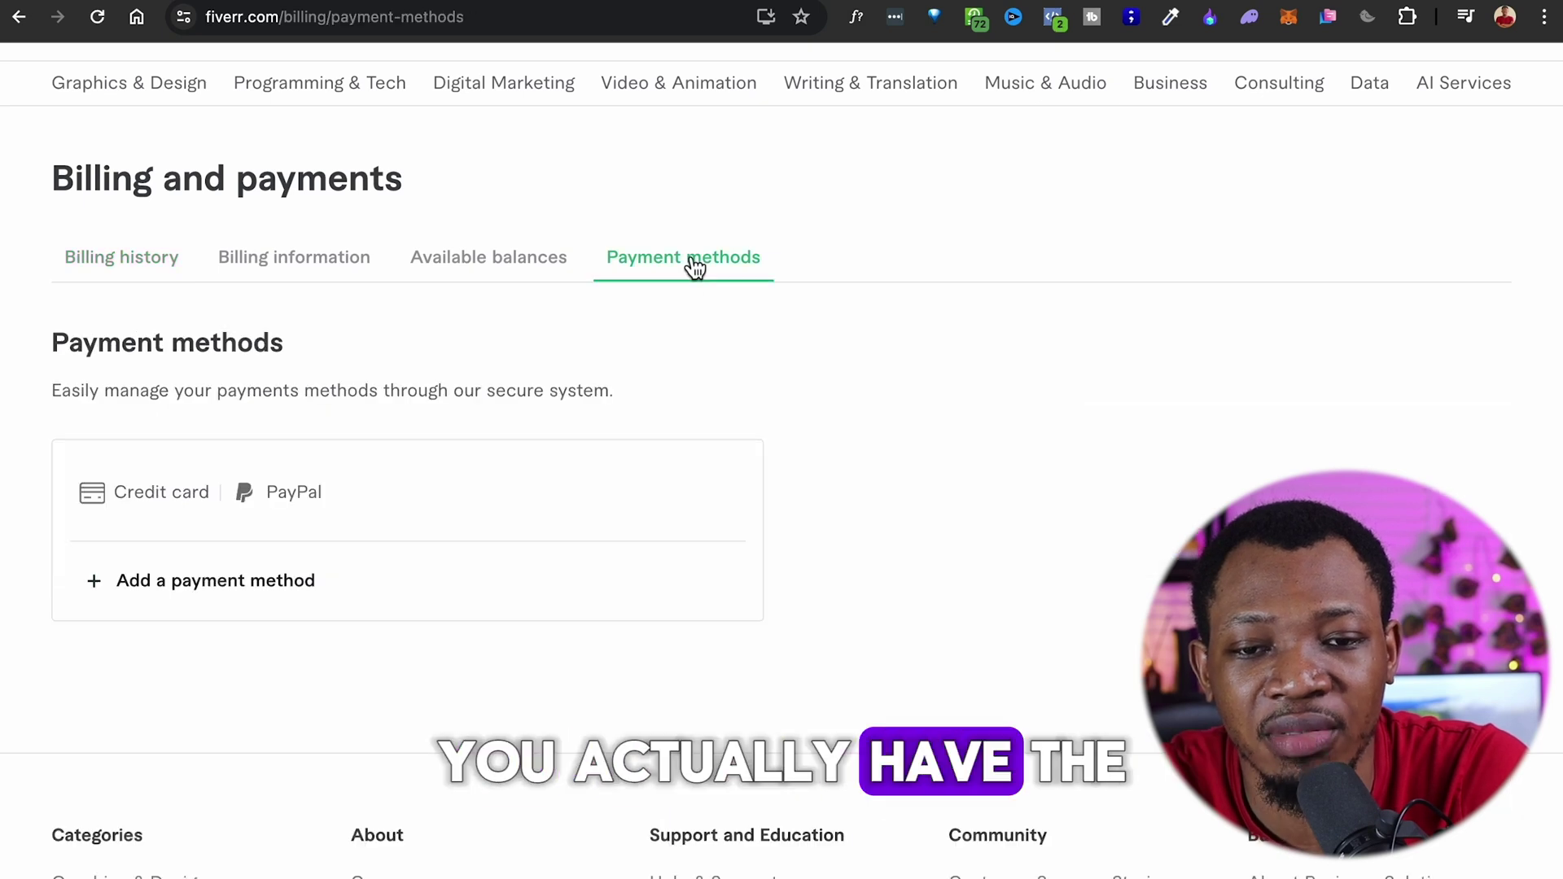
click(249, 578)
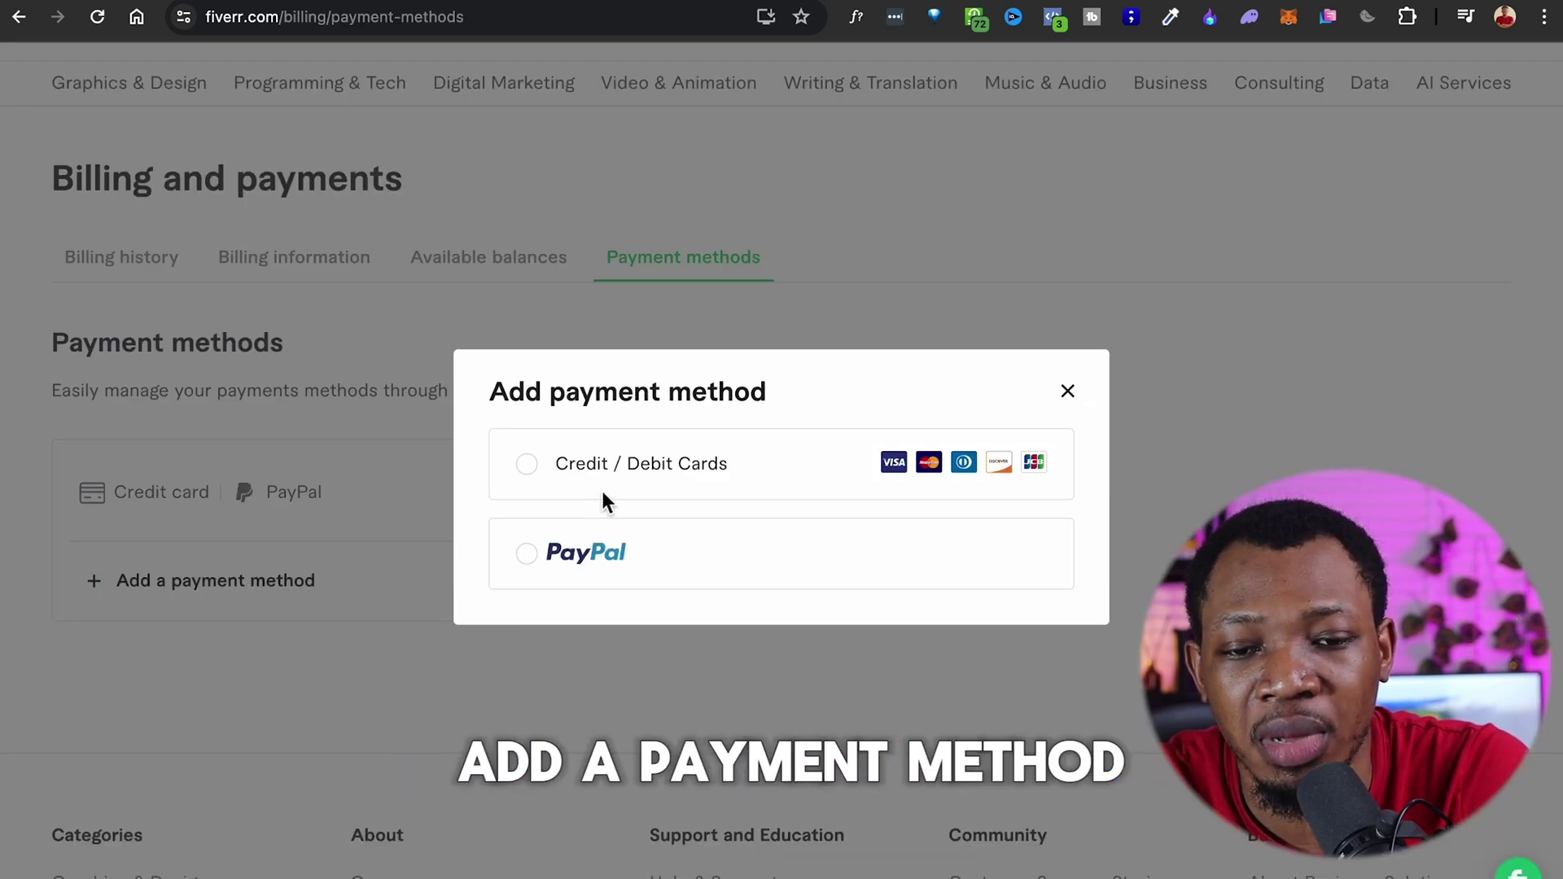
click(527, 467)
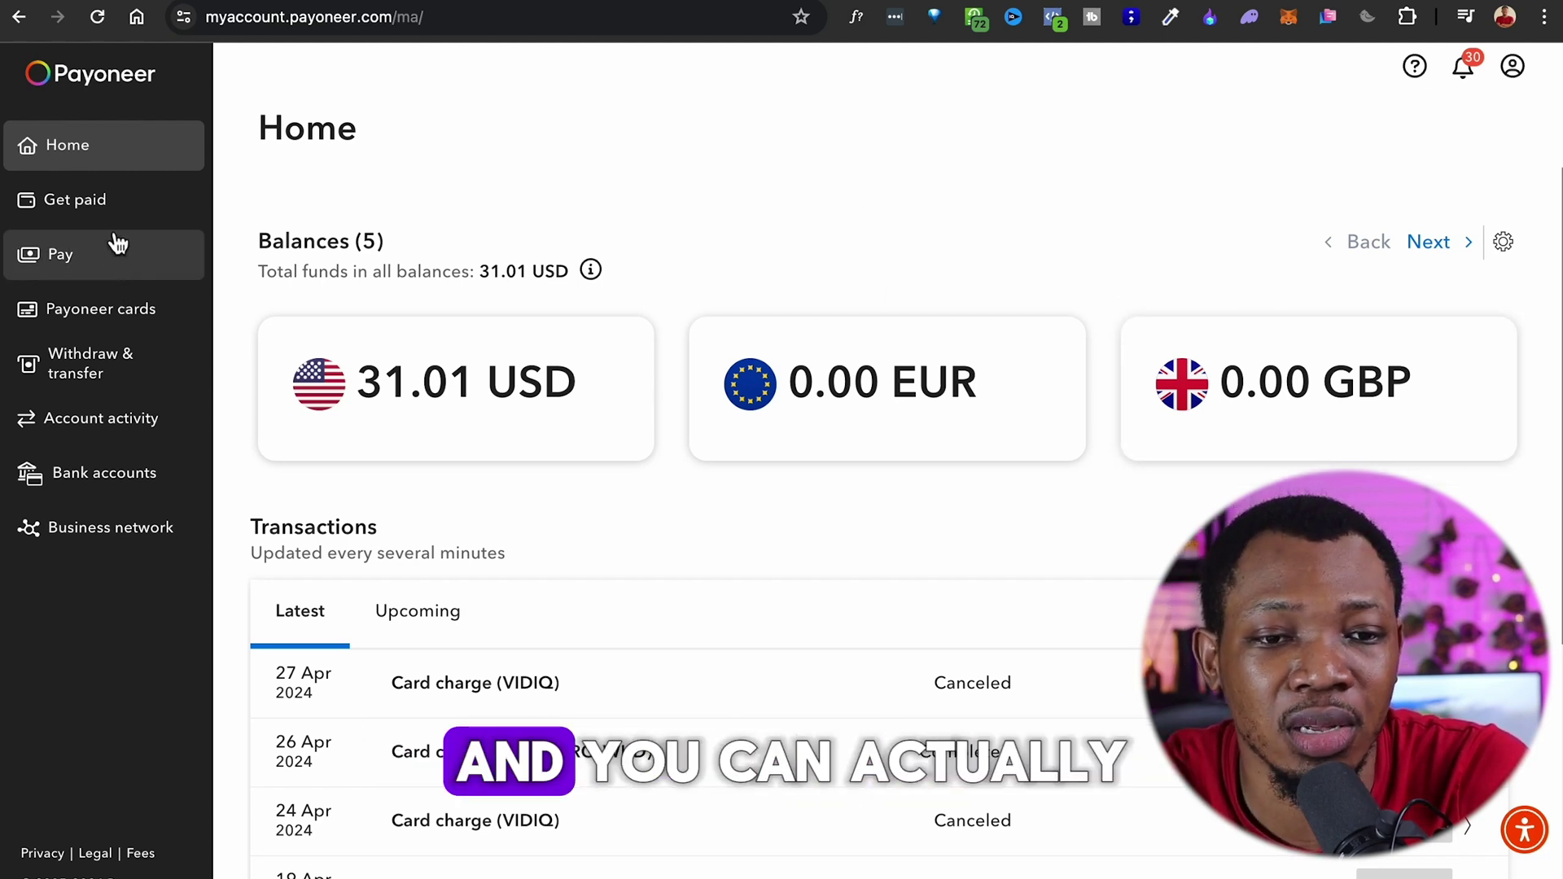
Step: Go to Manage bank accounts under Withdraw to bank on the Withdraw & transfer page
click(105, 373)
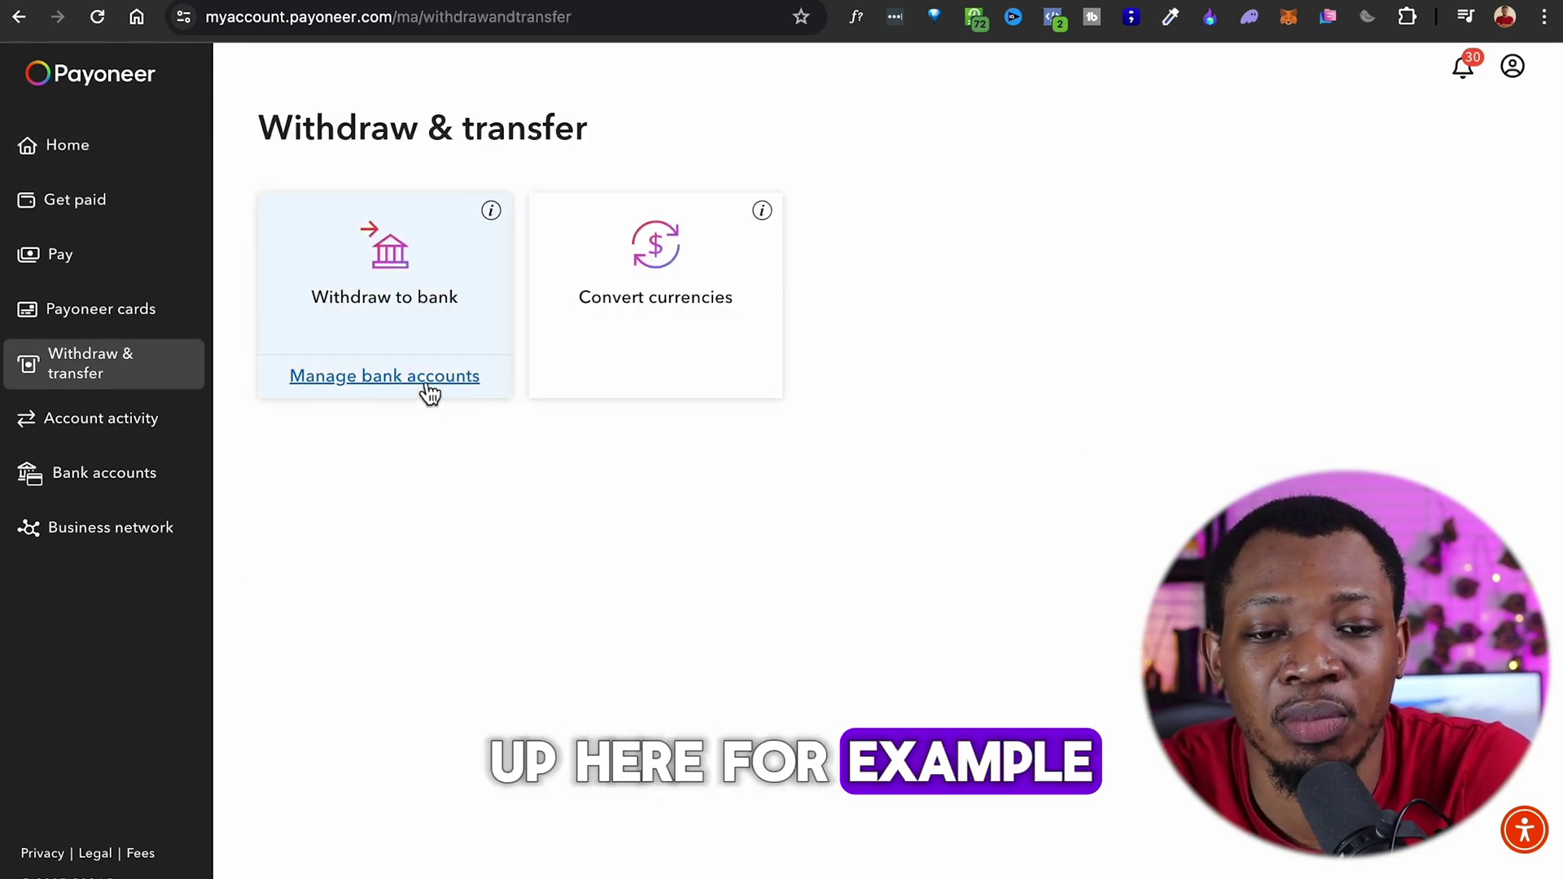
click(380, 381)
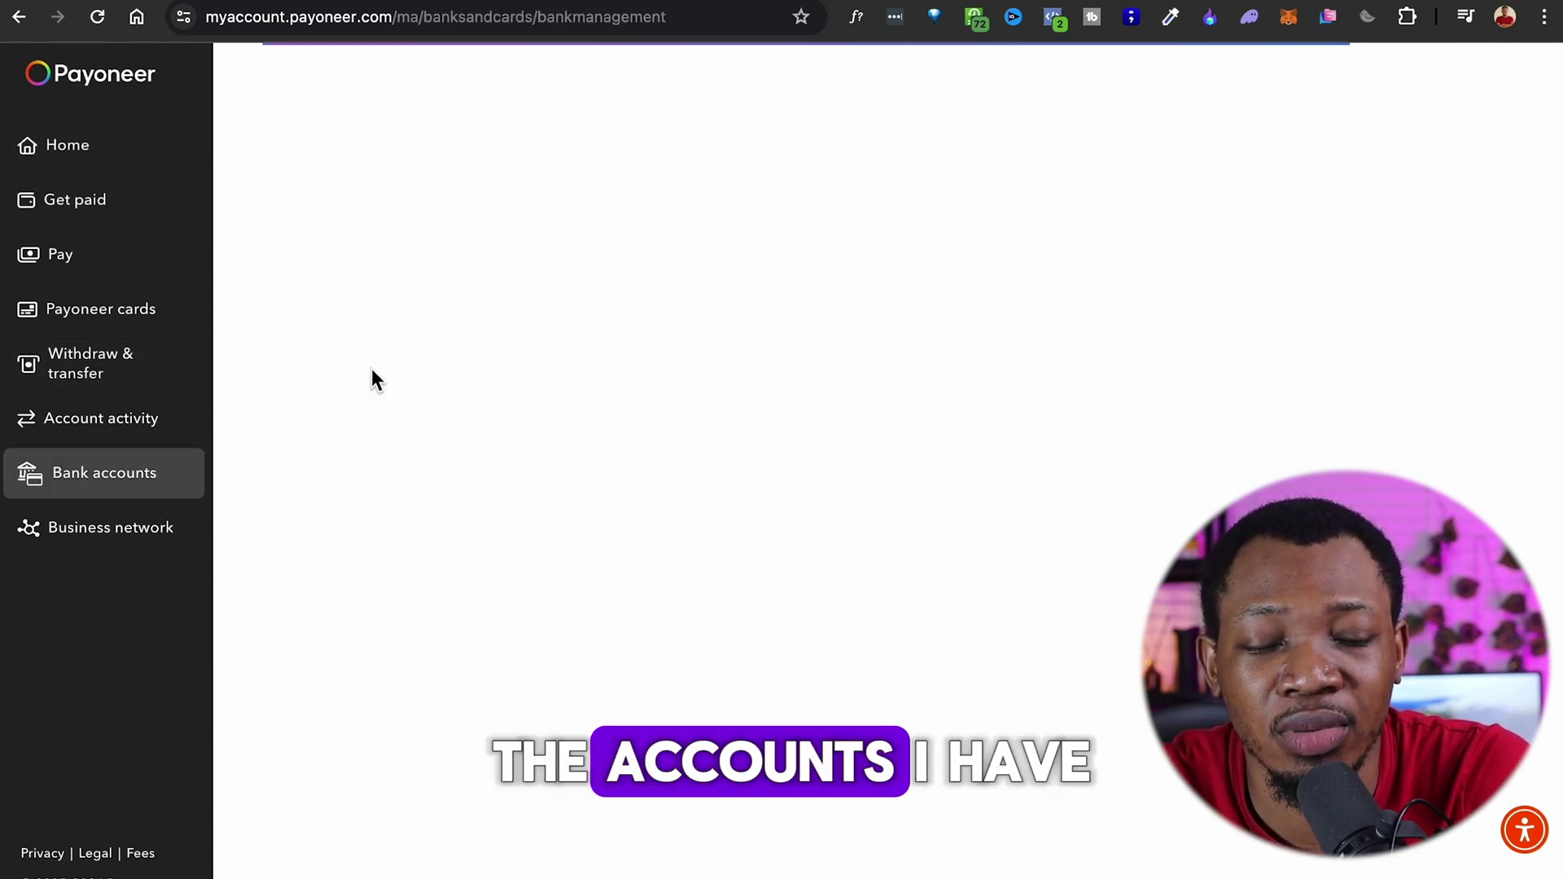